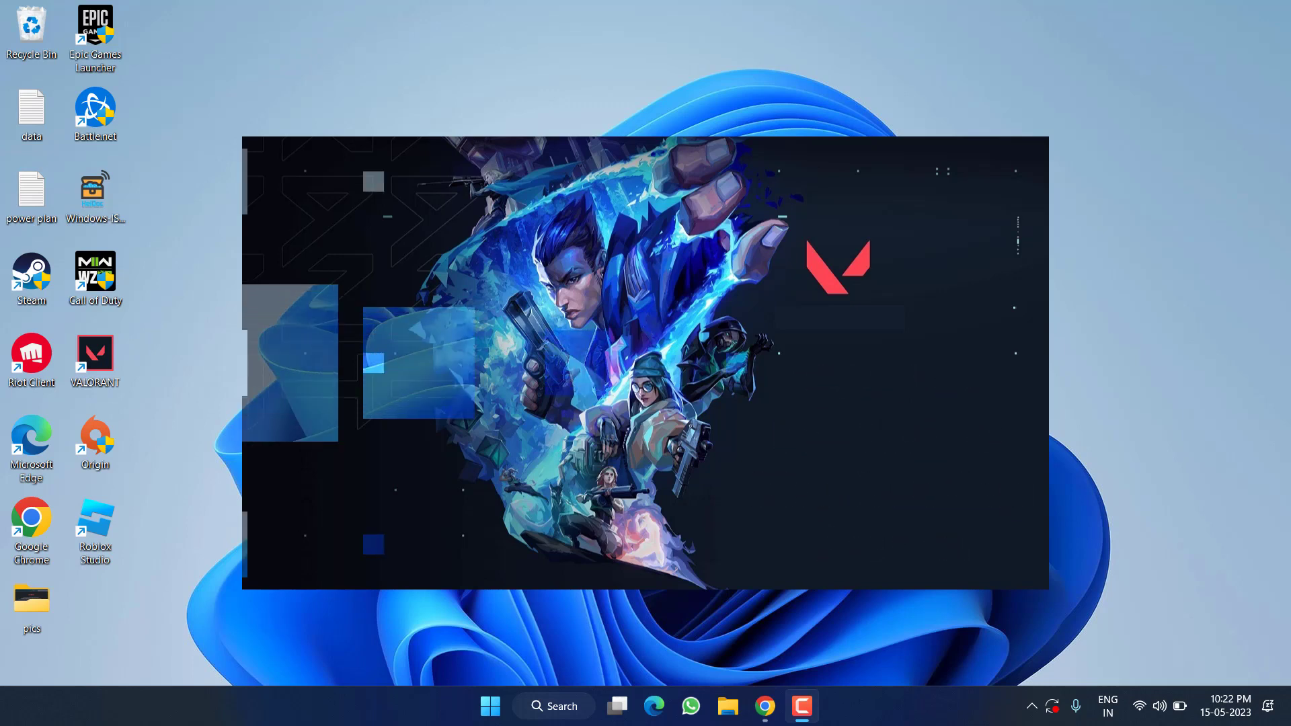
# Set the VALORANT shortcut's Run option to Minimised, tick Run as administrator, and apply.
pyautogui.rightClick(104, 349)
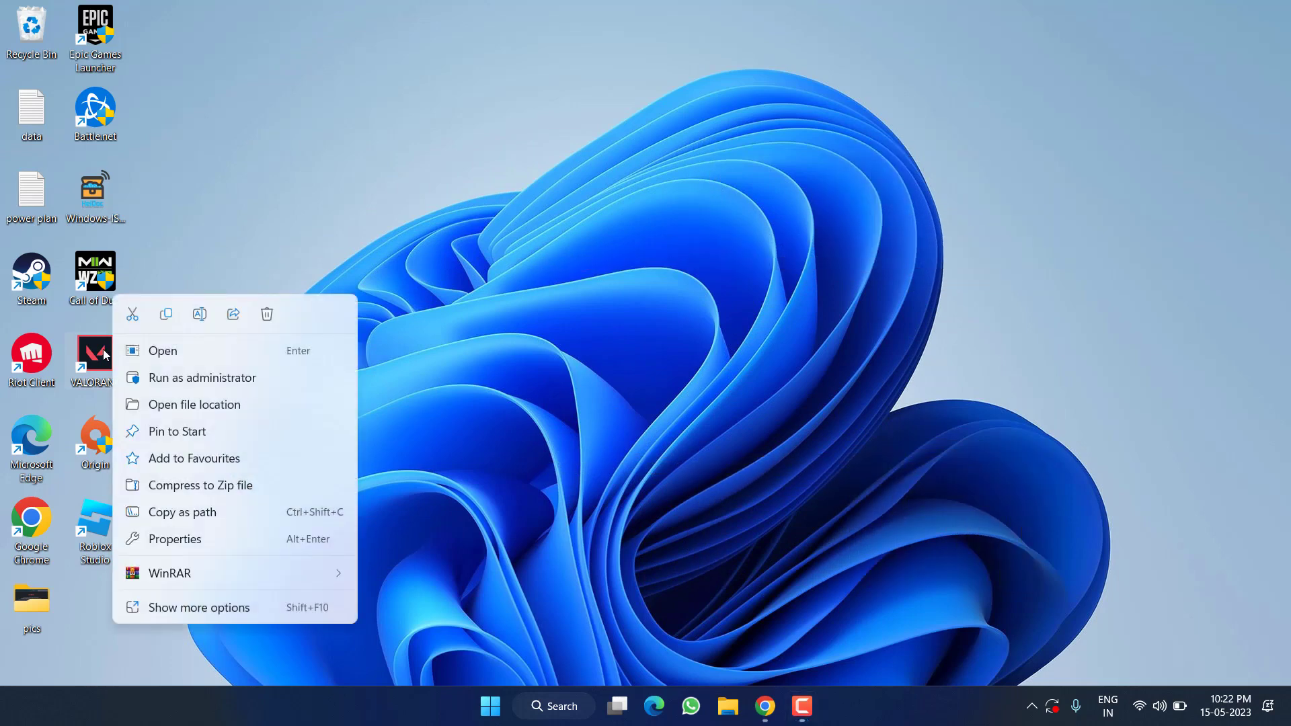
pyautogui.click(211, 546)
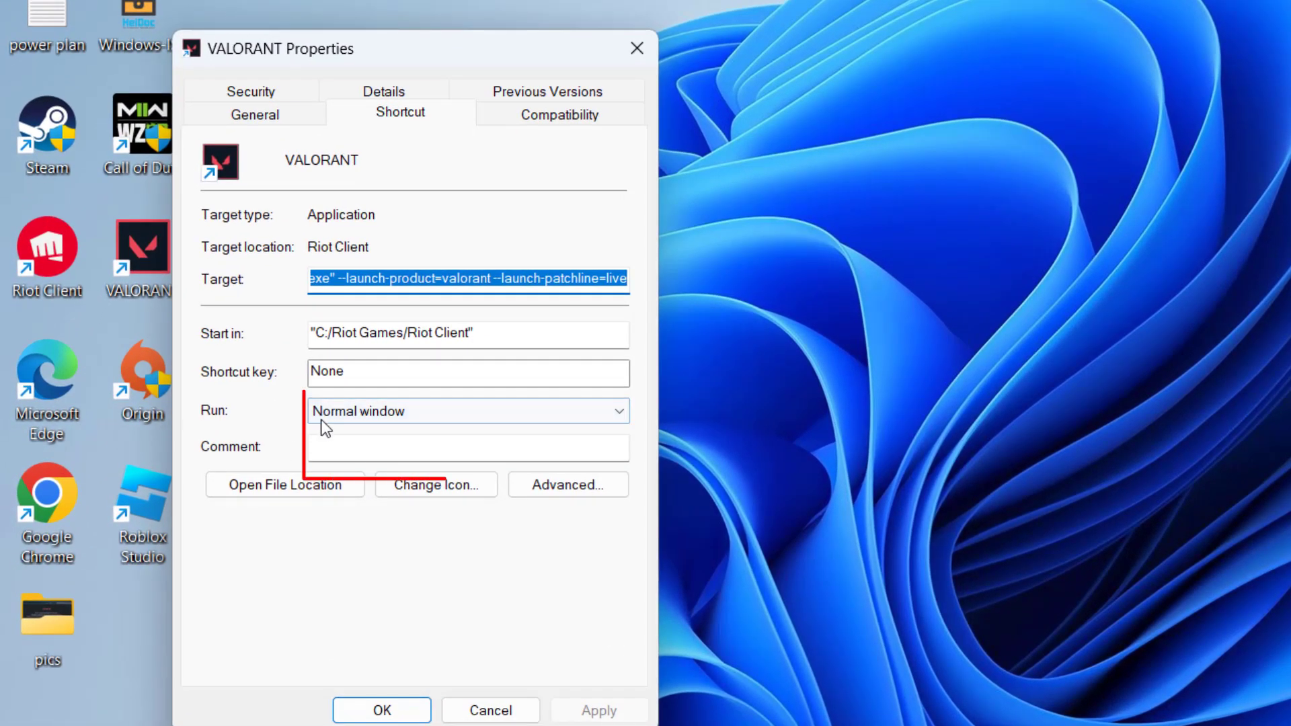
pyautogui.click(463, 416)
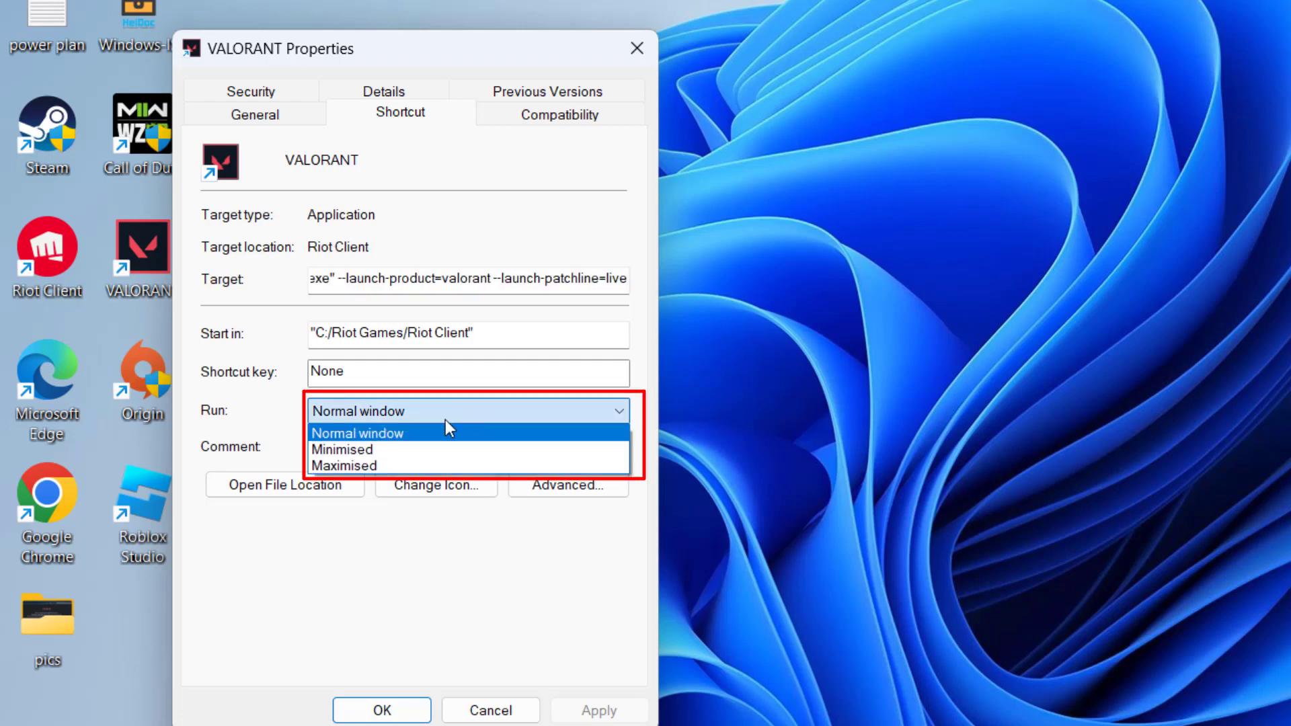
pyautogui.click(351, 448)
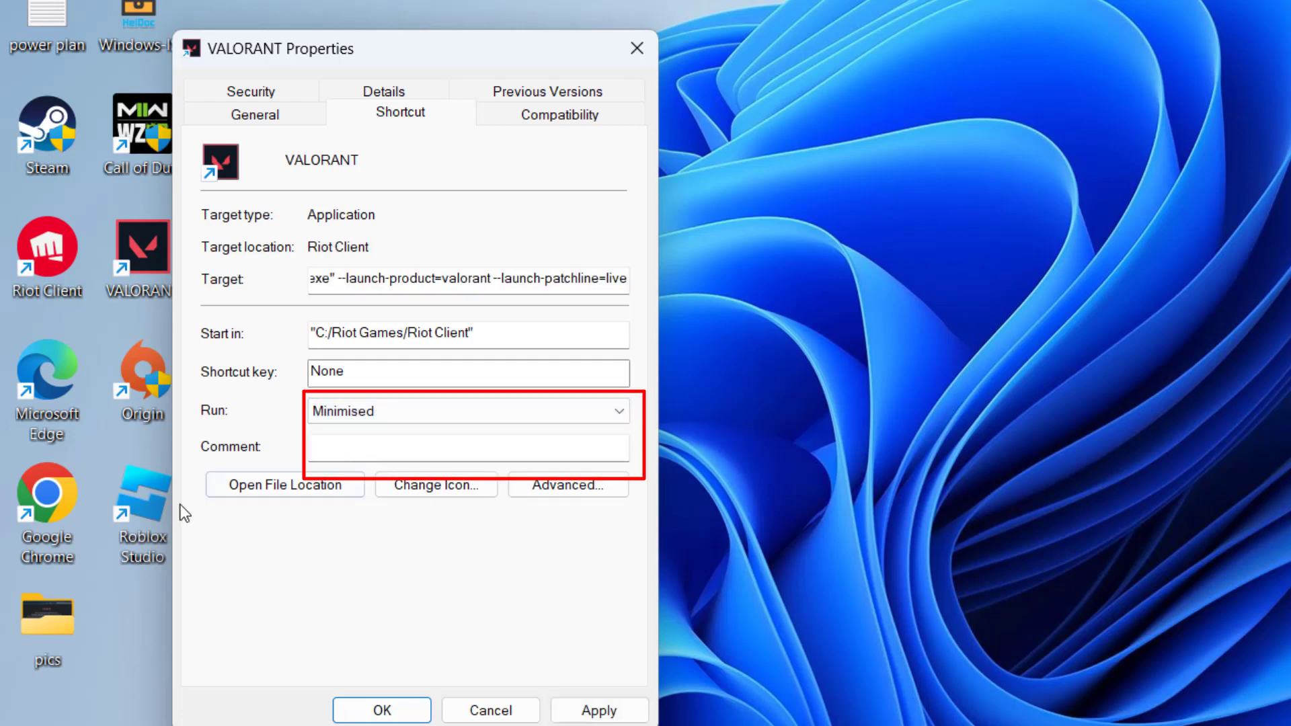
pyautogui.click(565, 125)
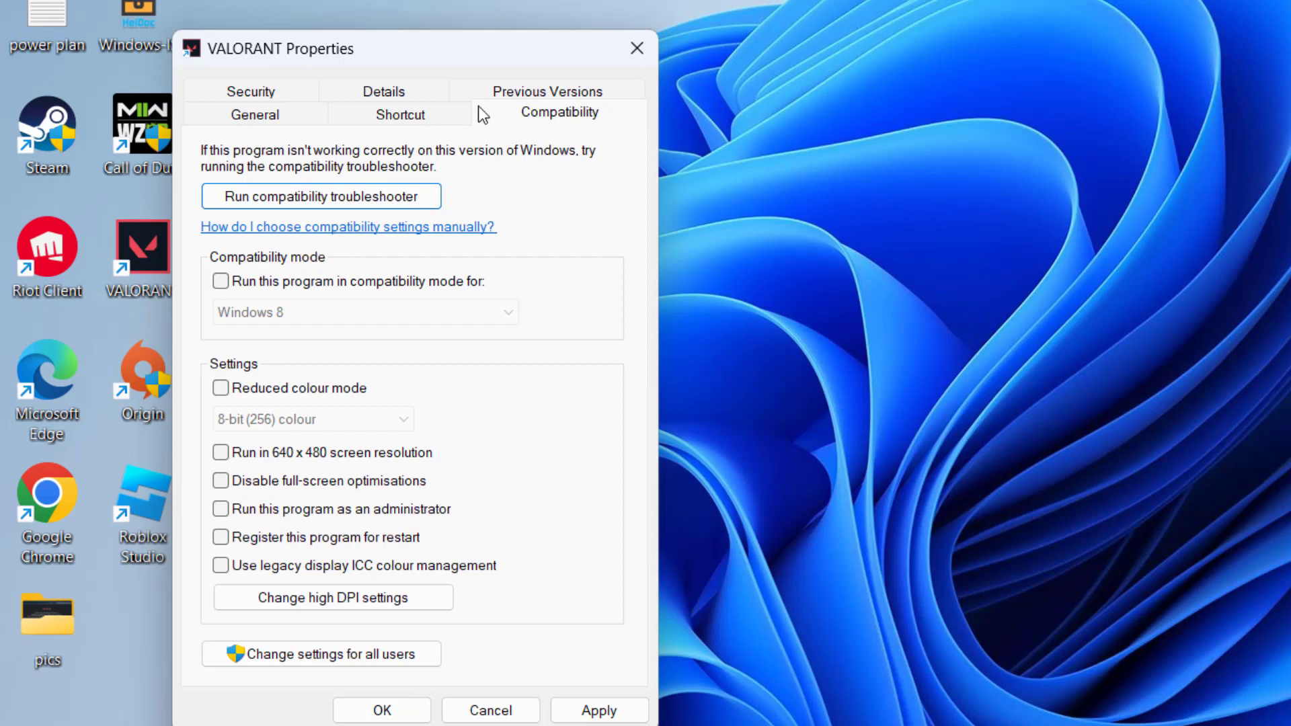
pyautogui.click(350, 514)
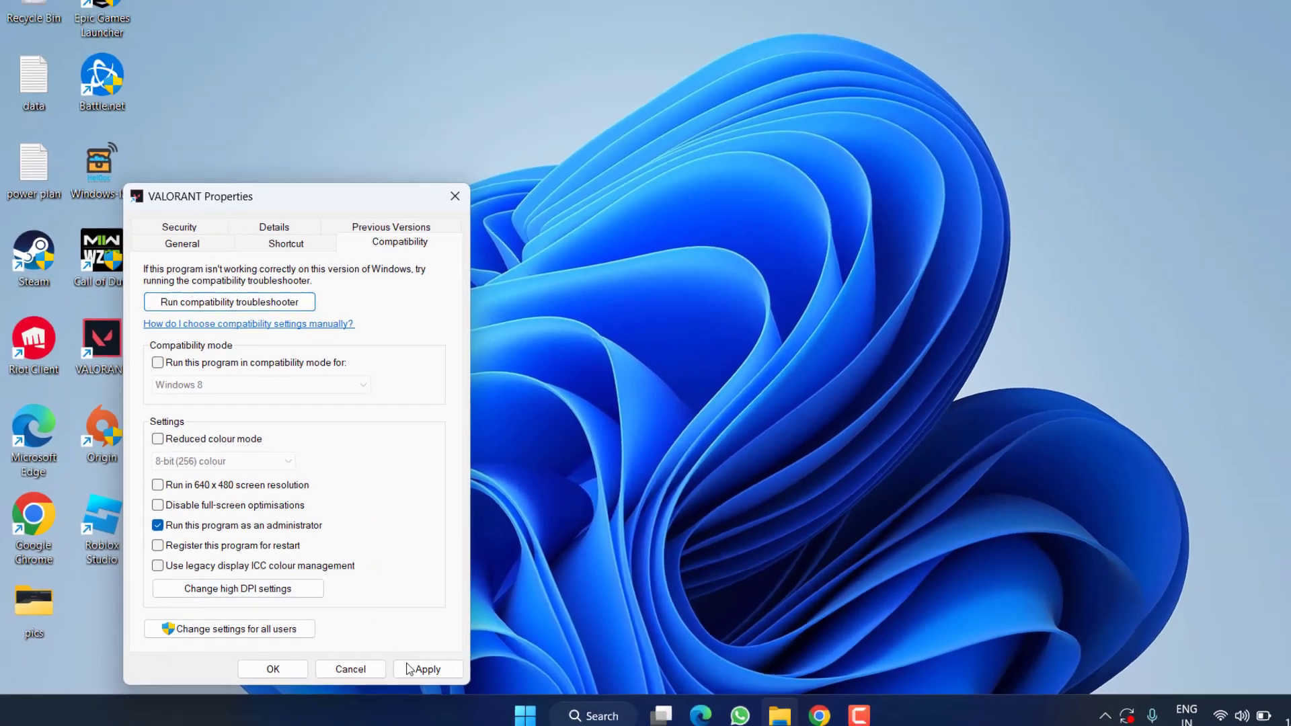
pyautogui.click(582, 711)
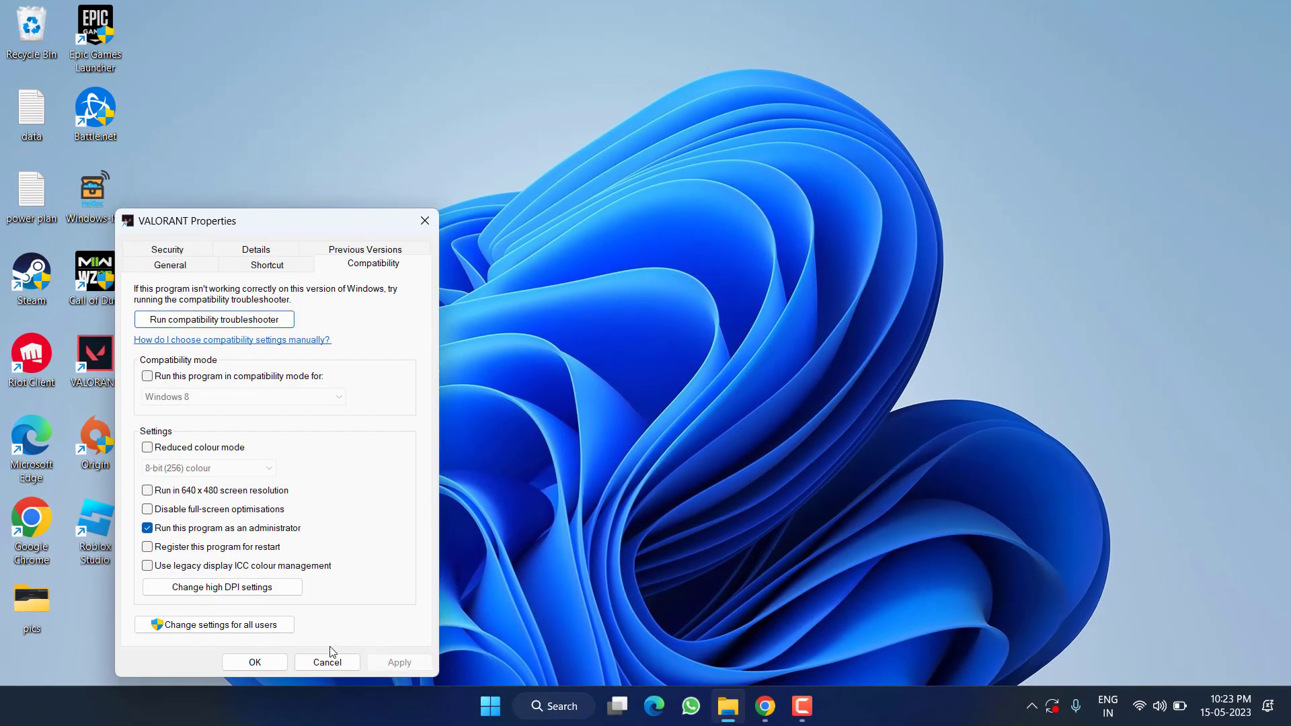
pyautogui.click(264, 660)
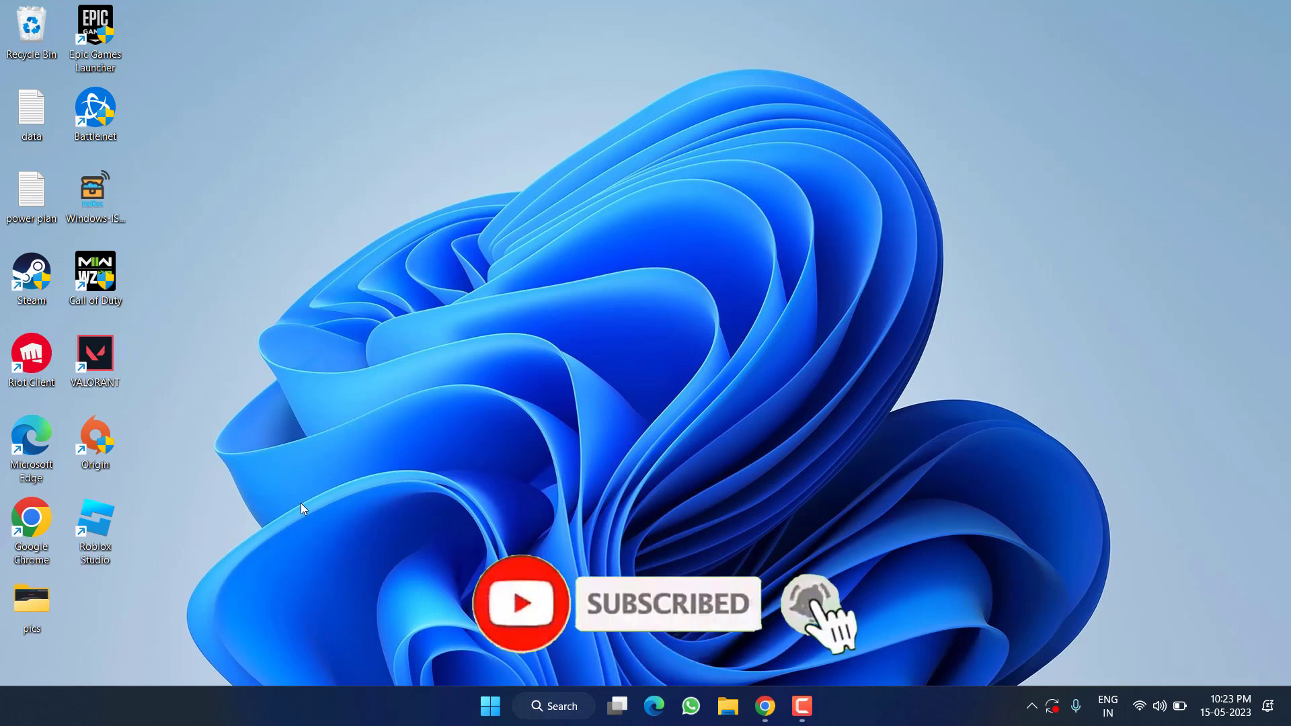
# From Settings > Apps > Optional features, open More Windows features.
pyautogui.click(476, 358)
pyautogui.press('super+i')
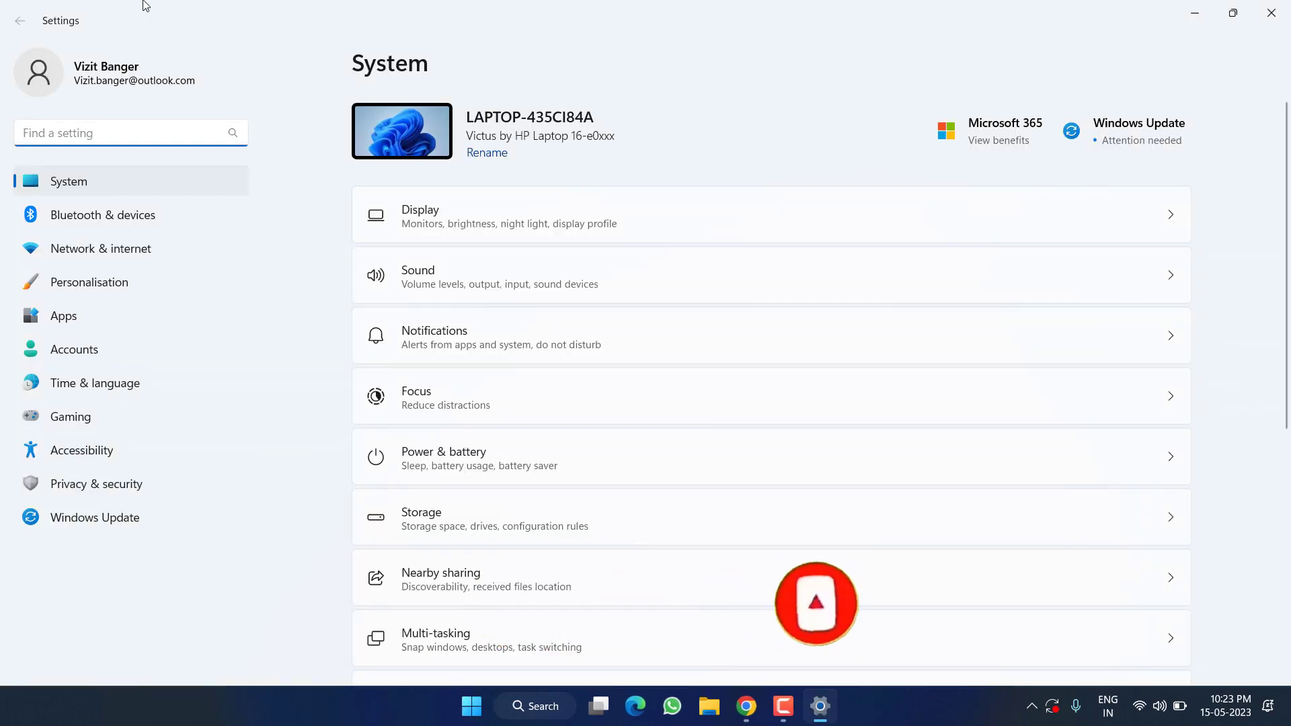
pyautogui.click(72, 324)
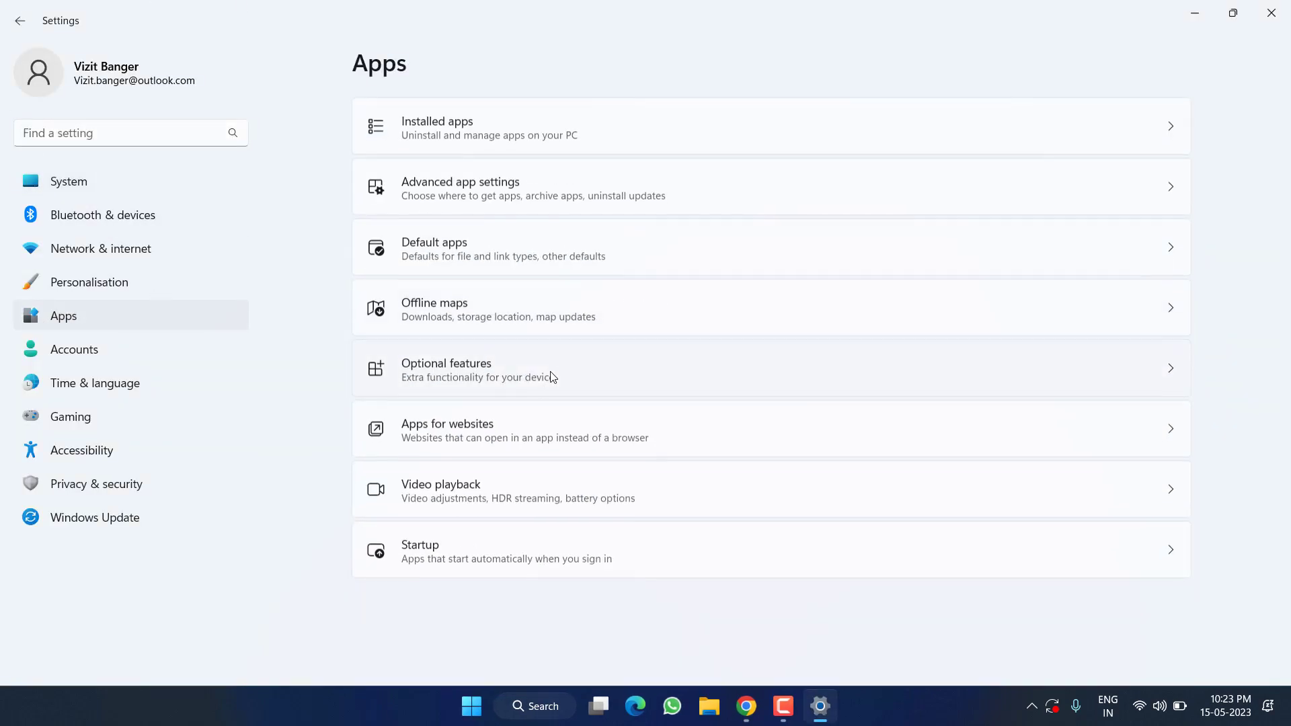
pyautogui.click(476, 381)
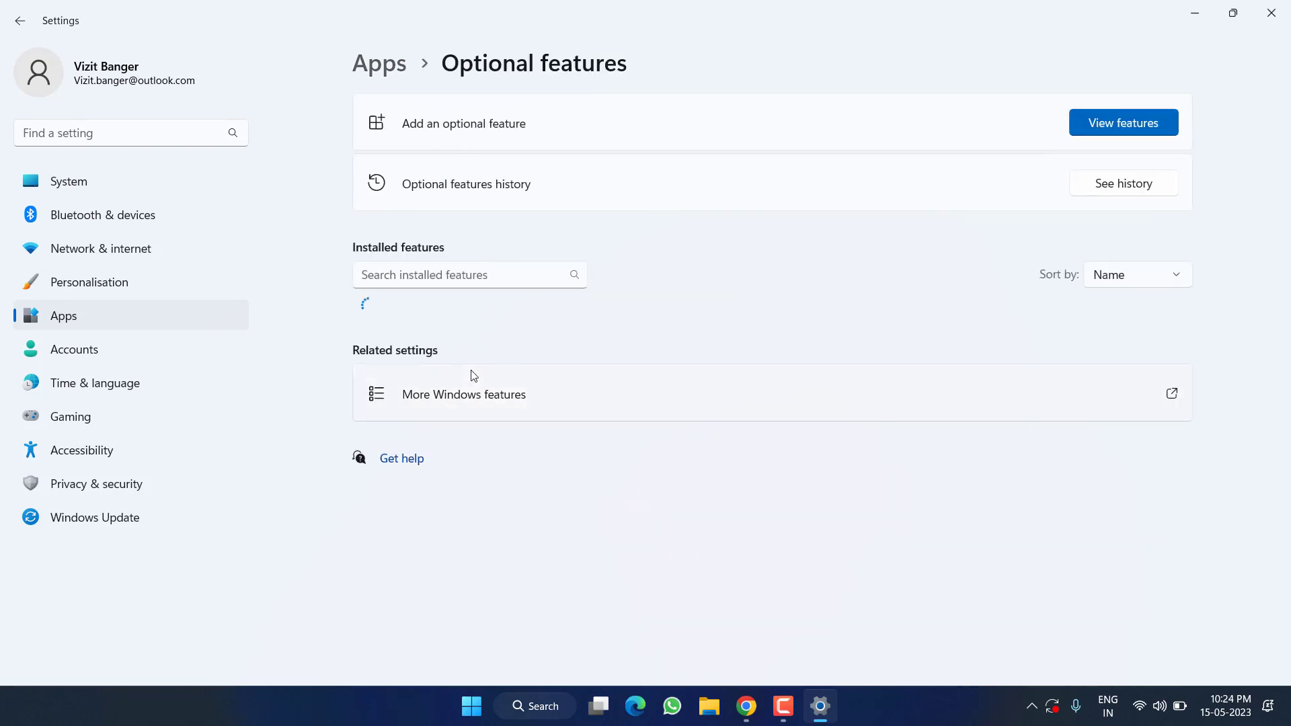
pyautogui.scroll(-4, 488, 328)
pyautogui.scroll(-5, 489, 328)
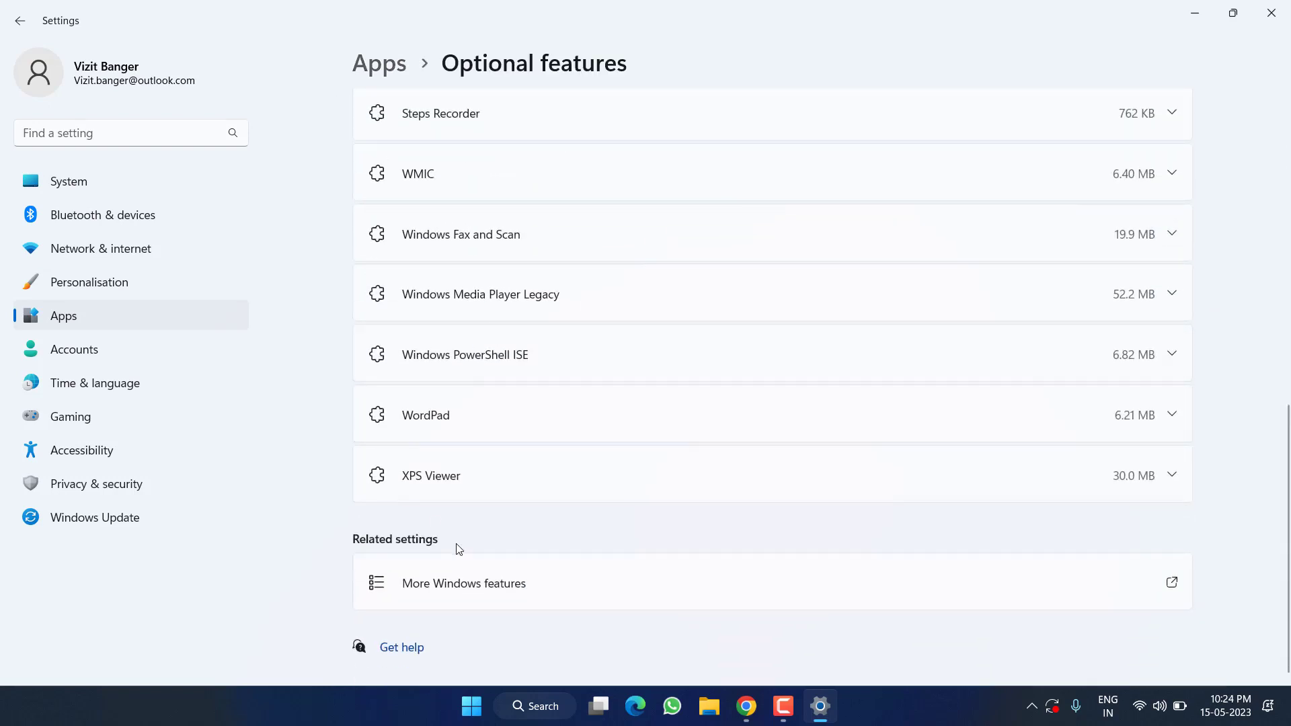
pyautogui.click(468, 585)
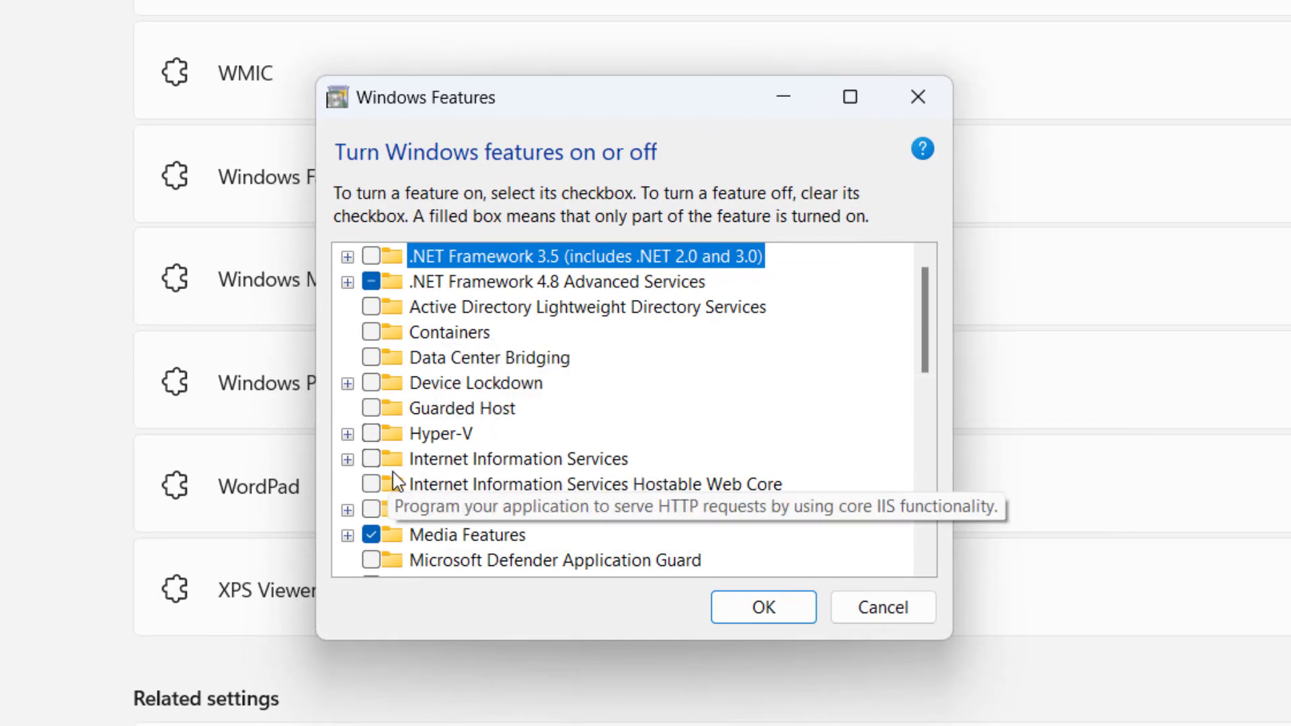
# Leave Hyper-V, Virtual Machine Platform and Windows Hypervisor Platform unchecked.
pyautogui.click(449, 435)
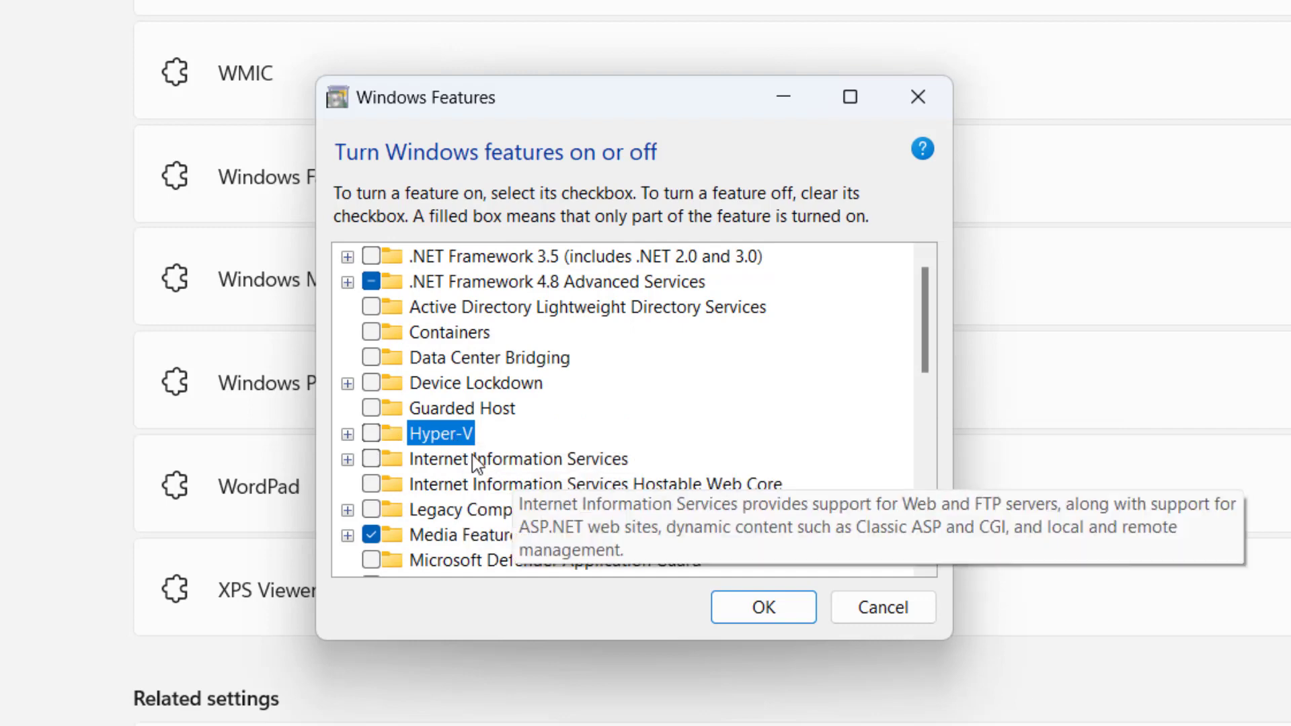
pyautogui.click(371, 434)
pyautogui.click(371, 434)
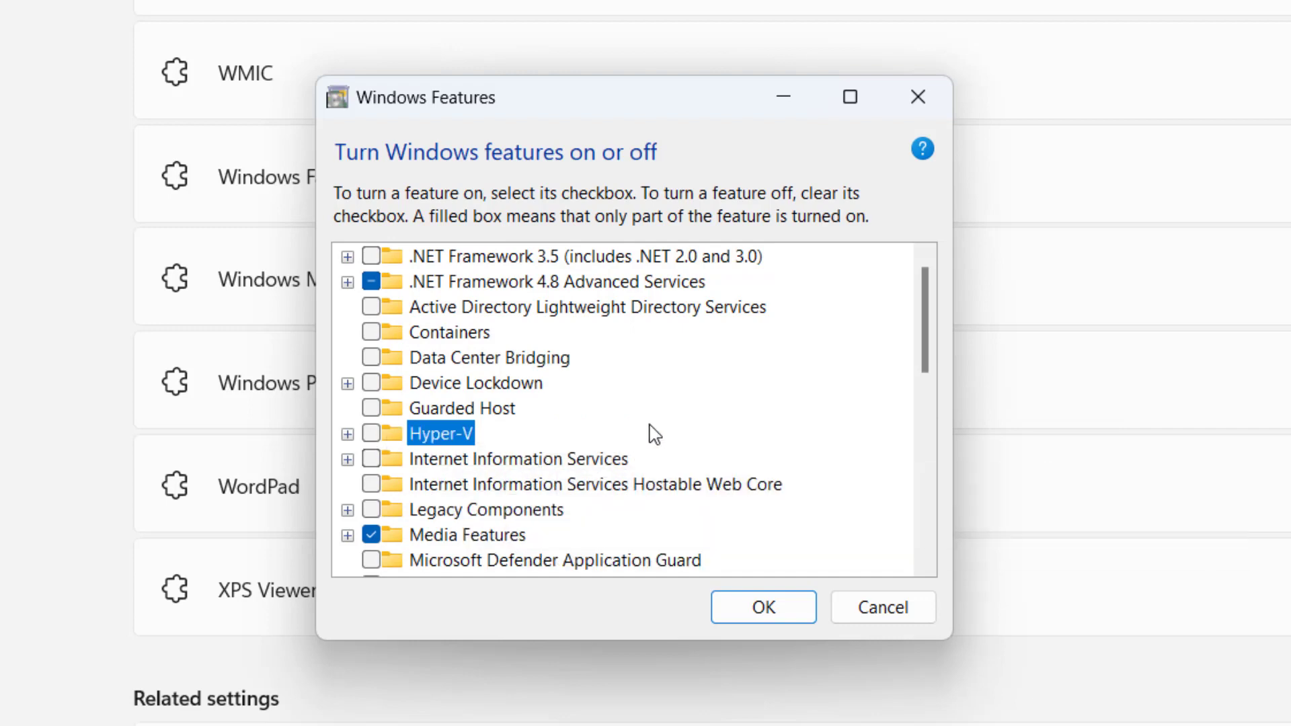
pyautogui.press('v')
pyautogui.scroll(-2, 649, 437)
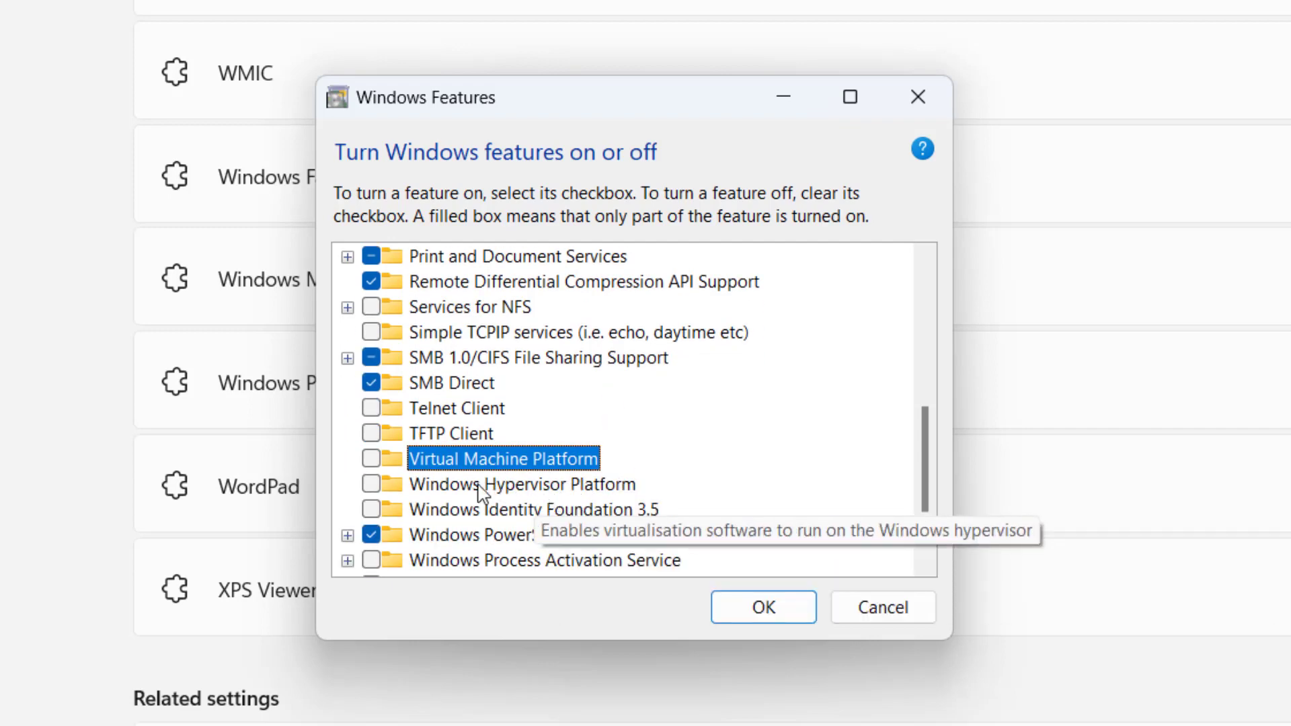
pyautogui.click(371, 458)
pyautogui.click(372, 485)
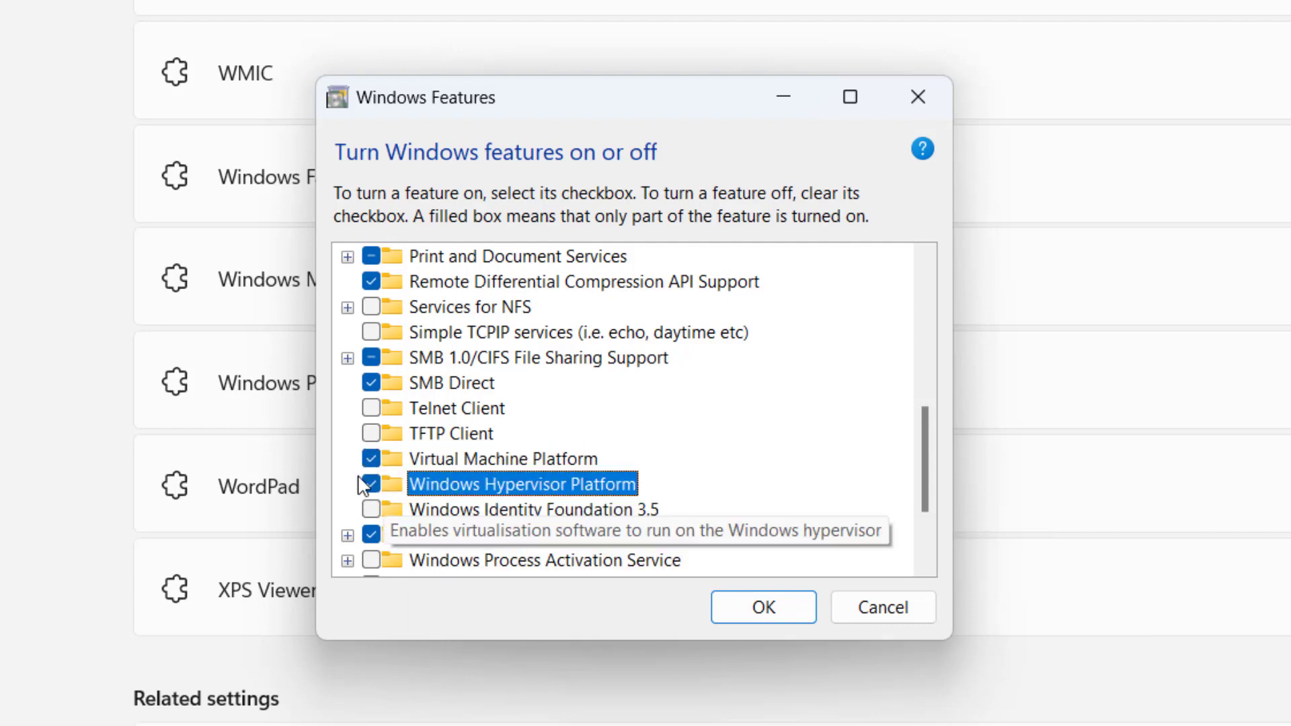
pyautogui.click(370, 459)
pyautogui.click(372, 484)
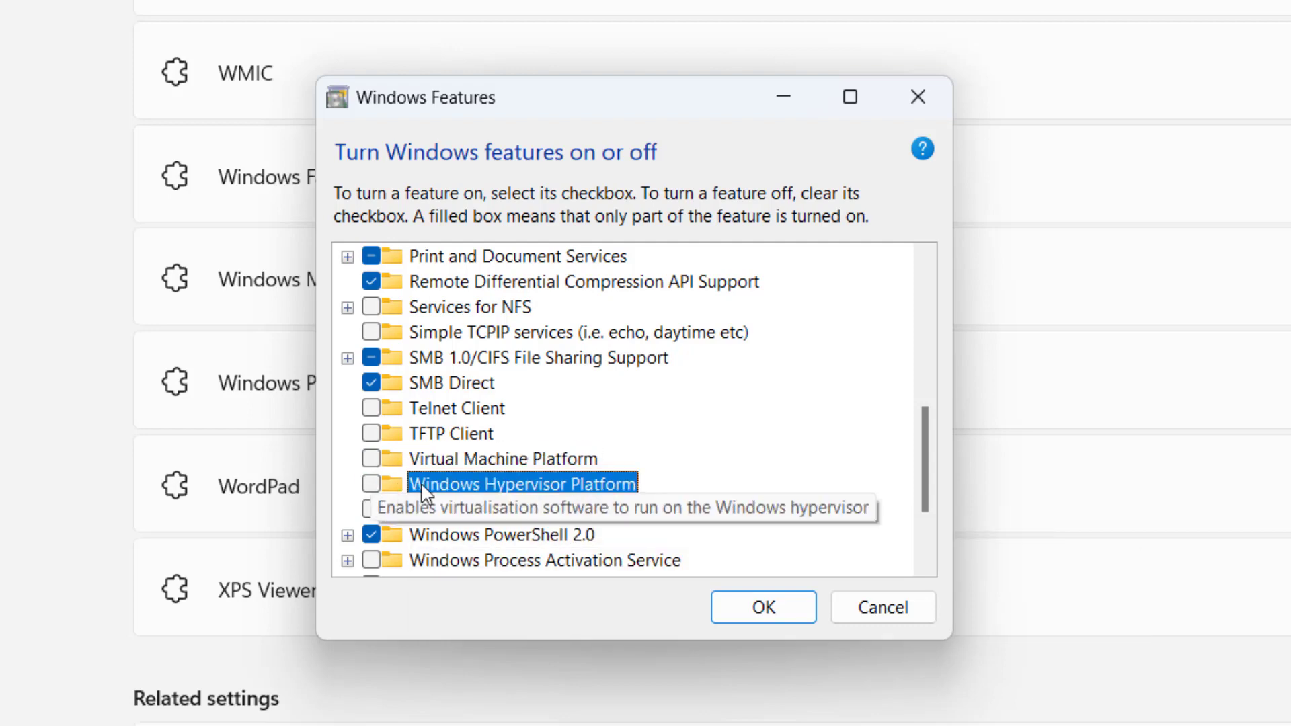
# Leave Microsoft Defender Application Guard unchecked and confirm with OK.
pyautogui.press('m')
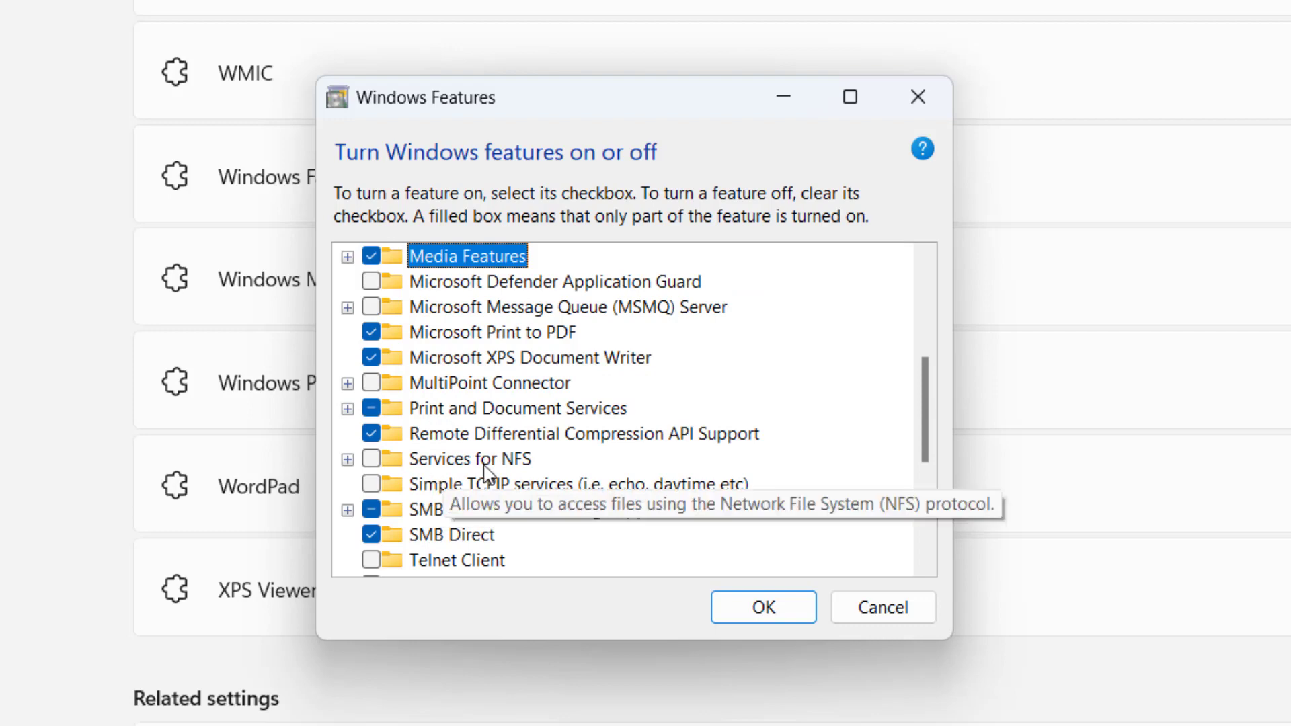
pyautogui.click(371, 281)
pyautogui.click(371, 282)
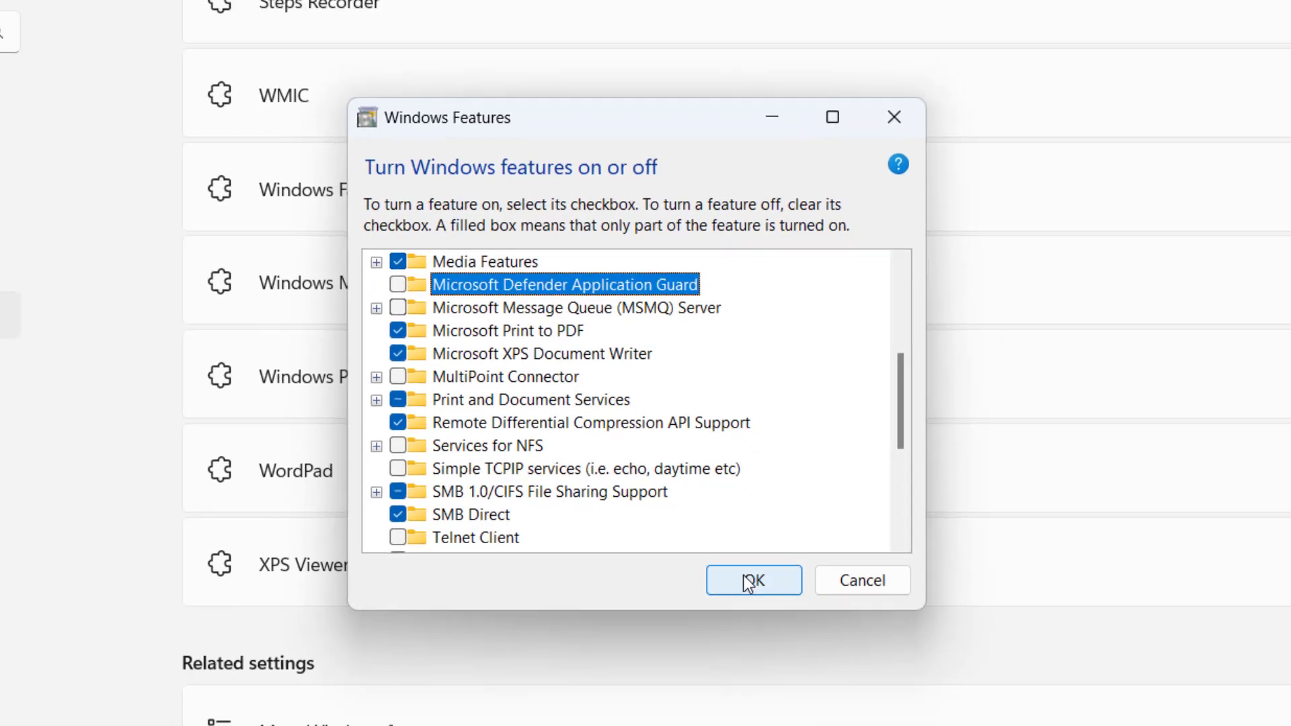
pyautogui.click(764, 607)
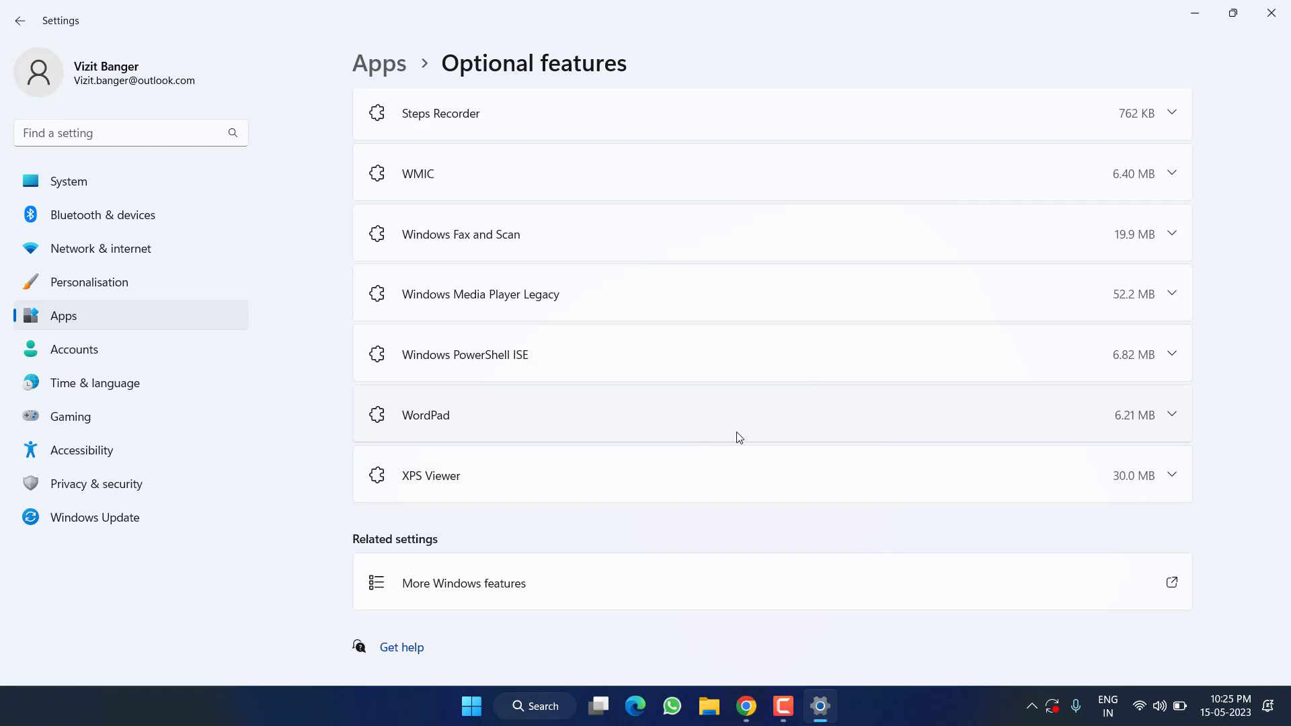
# Close Settings and run ncpa.cpl from the Run box.
pyautogui.click(1270, 13)
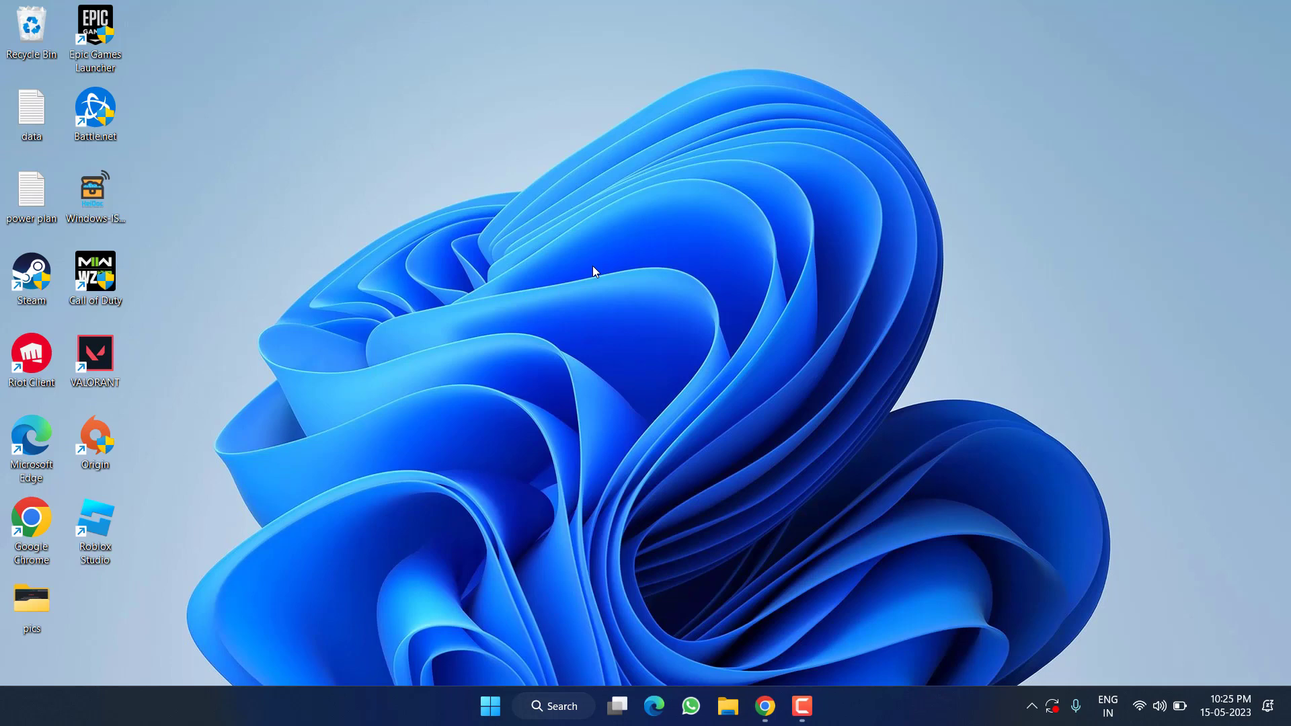
pyautogui.rightClick(490, 706)
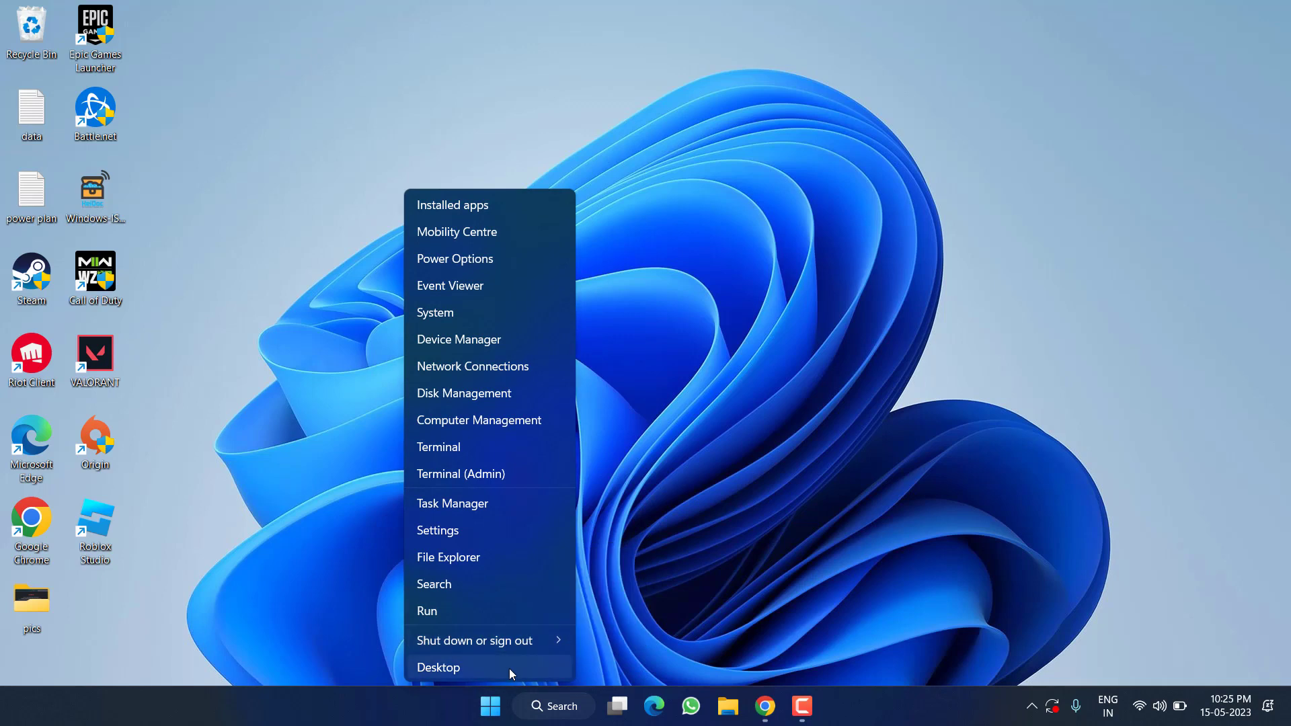
pyautogui.click(438, 609)
pyautogui.write('ncpa')
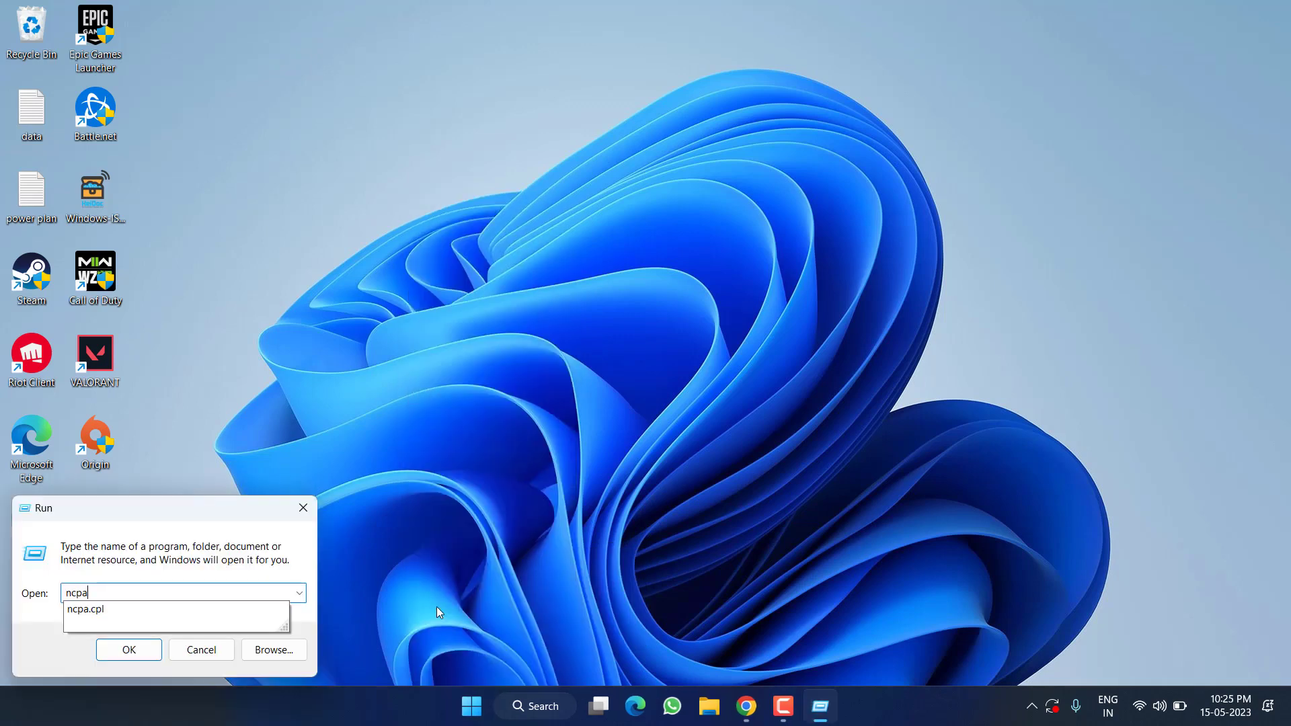
pyautogui.press('Down')
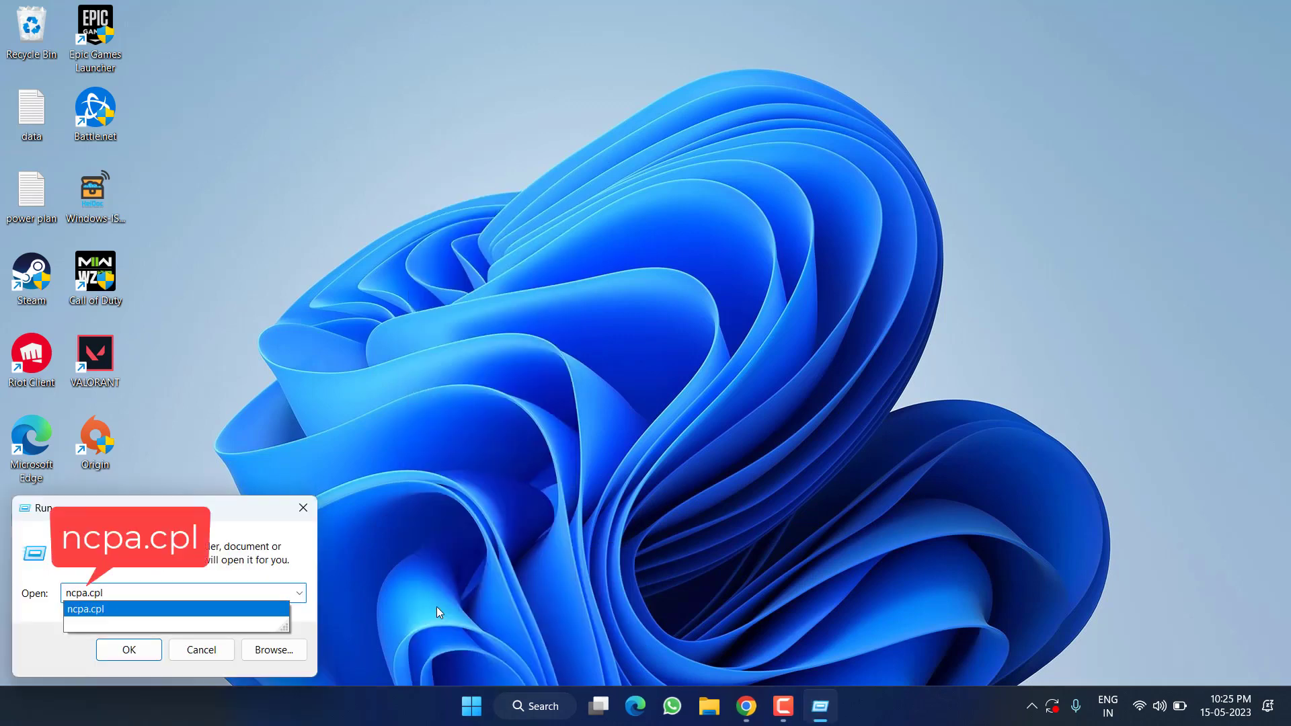
pyautogui.press('Return')
# Open the Internet Protocol Version 4 (TCP/IPv4) properties of the Wi-Fi connection.
pyautogui.click(715, 121)
pyautogui.rightClick(716, 121)
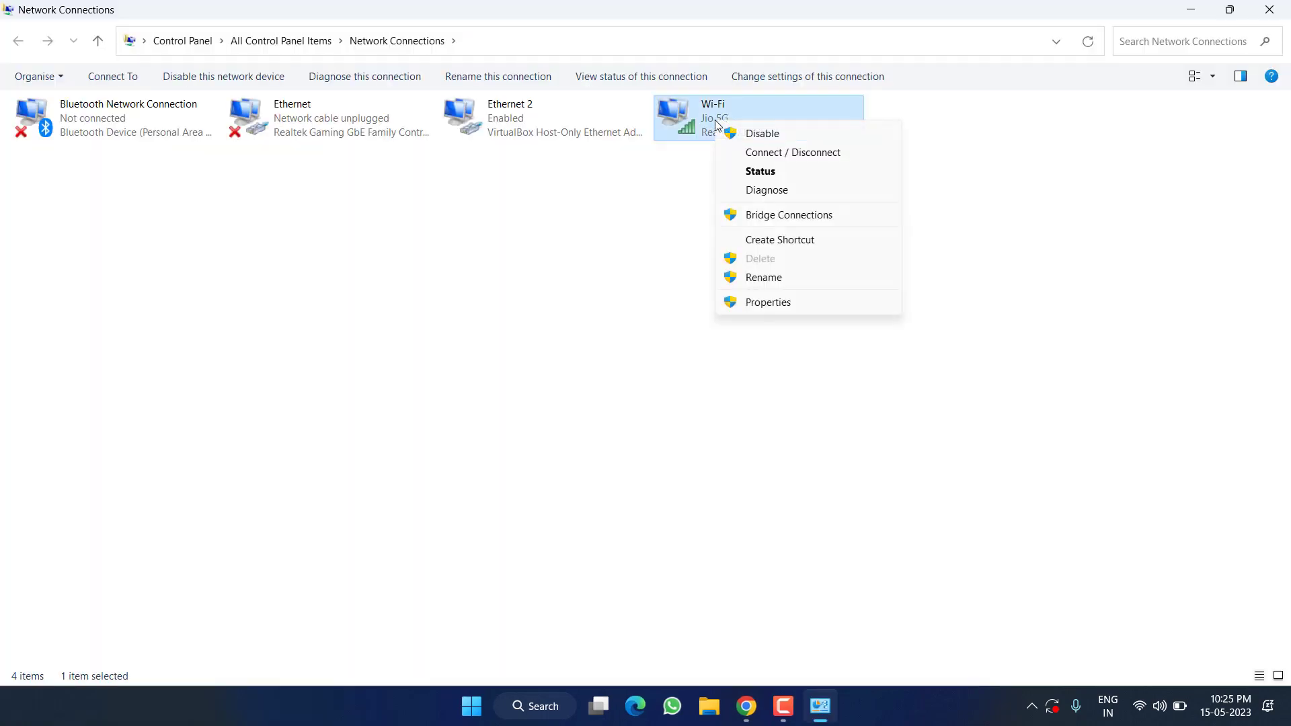
pyautogui.click(758, 302)
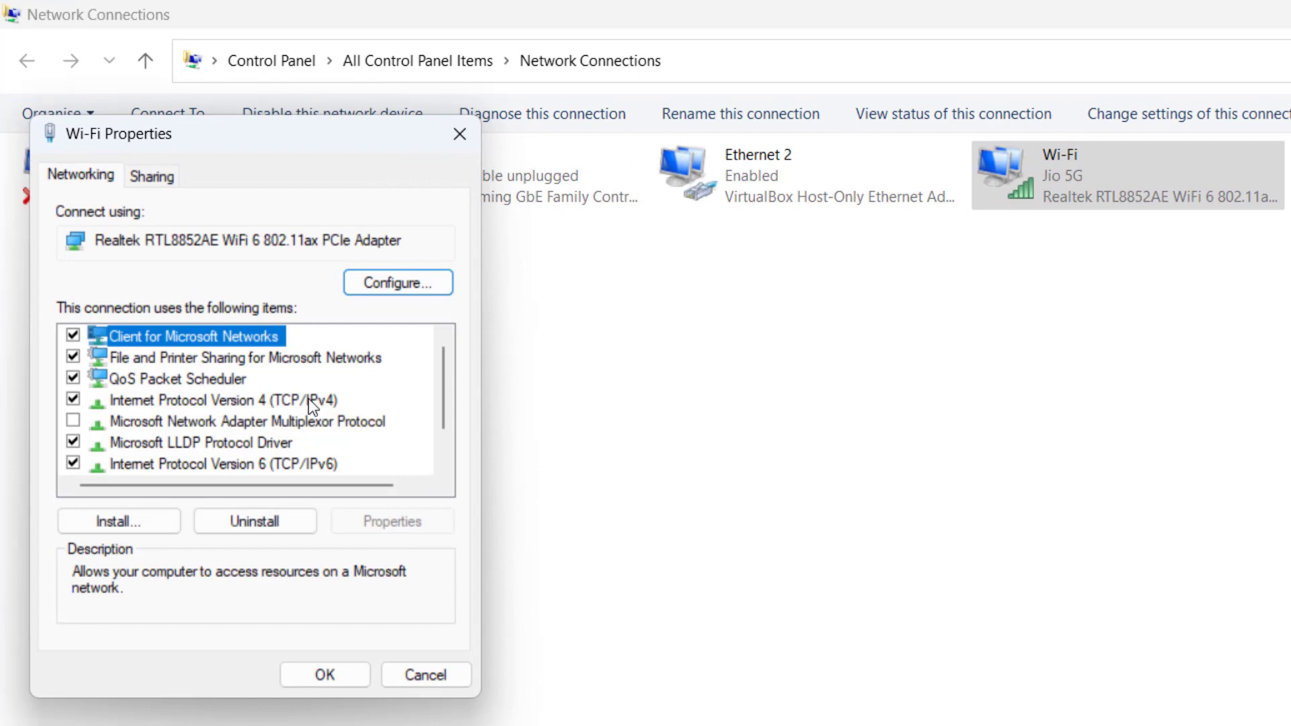
pyautogui.click(310, 403)
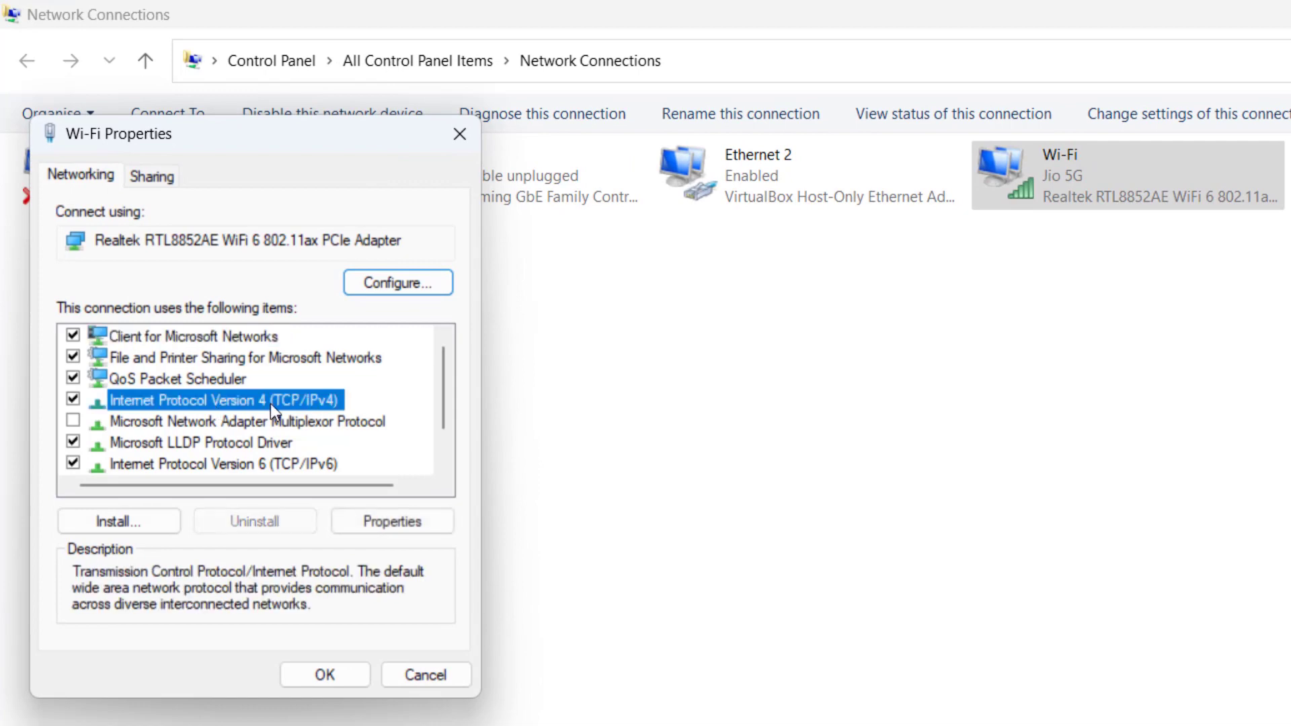
pyautogui.click(387, 527)
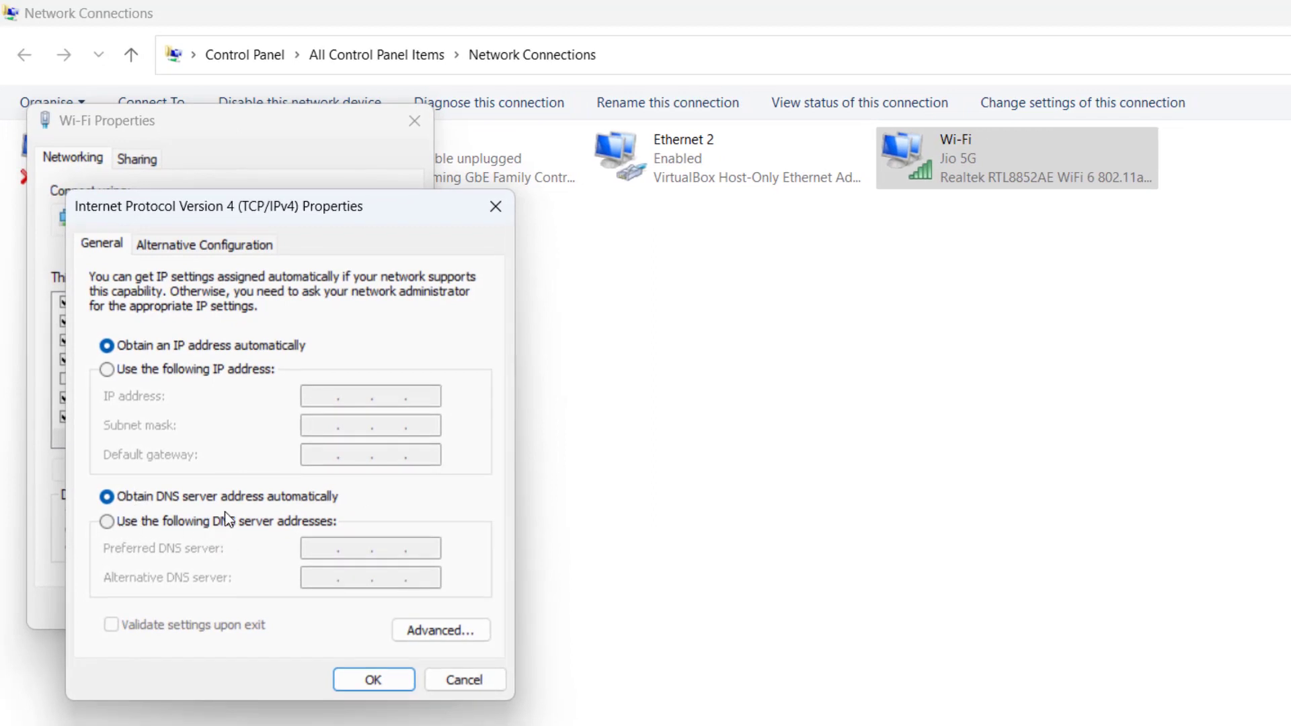
# Set DNS servers to 8.8.8.8 and 8.8.4.4, then close the dialogs and Network Connections.
pyautogui.click(175, 521)
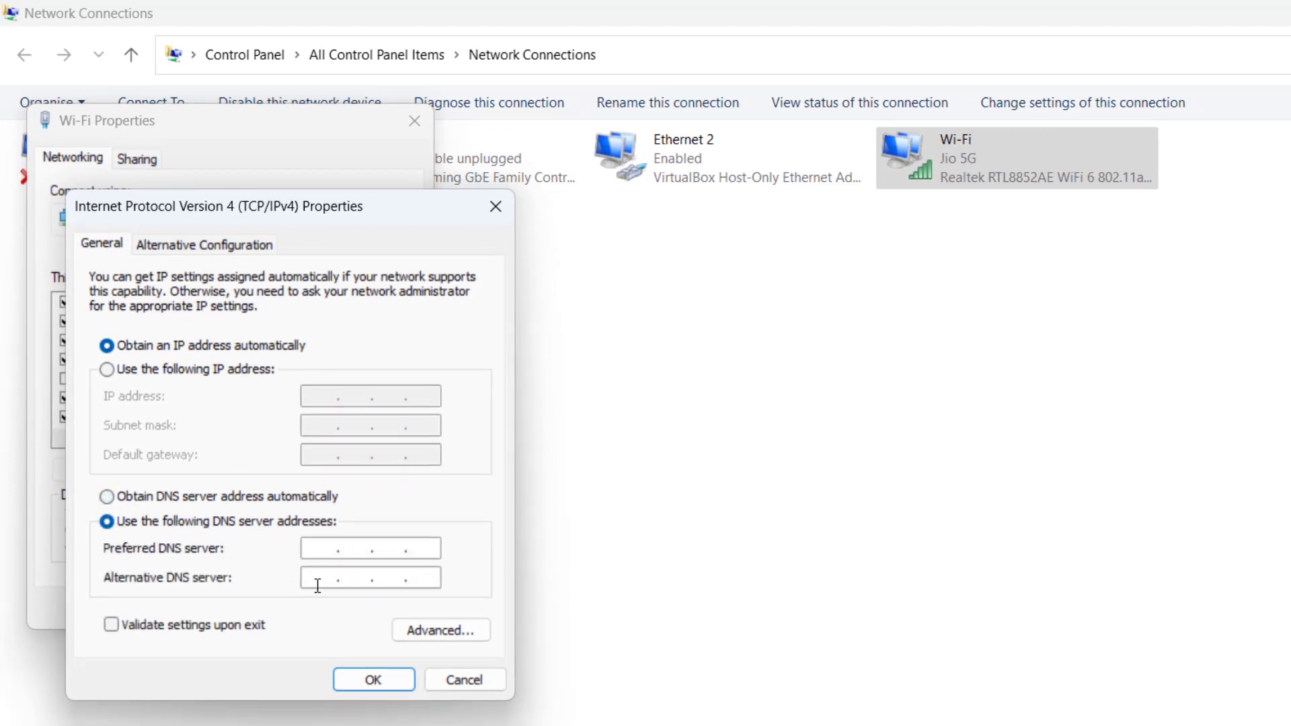
pyautogui.write('8.8.8.8')
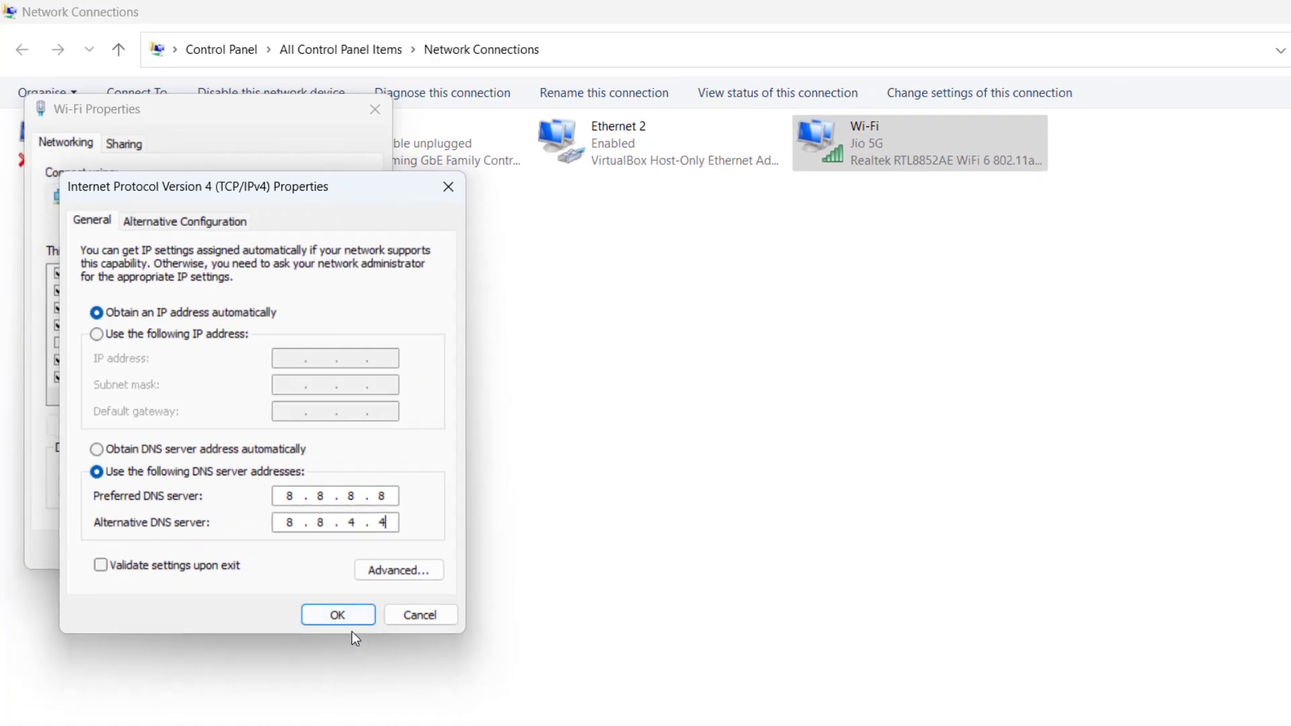
pyautogui.click(337, 615)
pyautogui.click(255, 549)
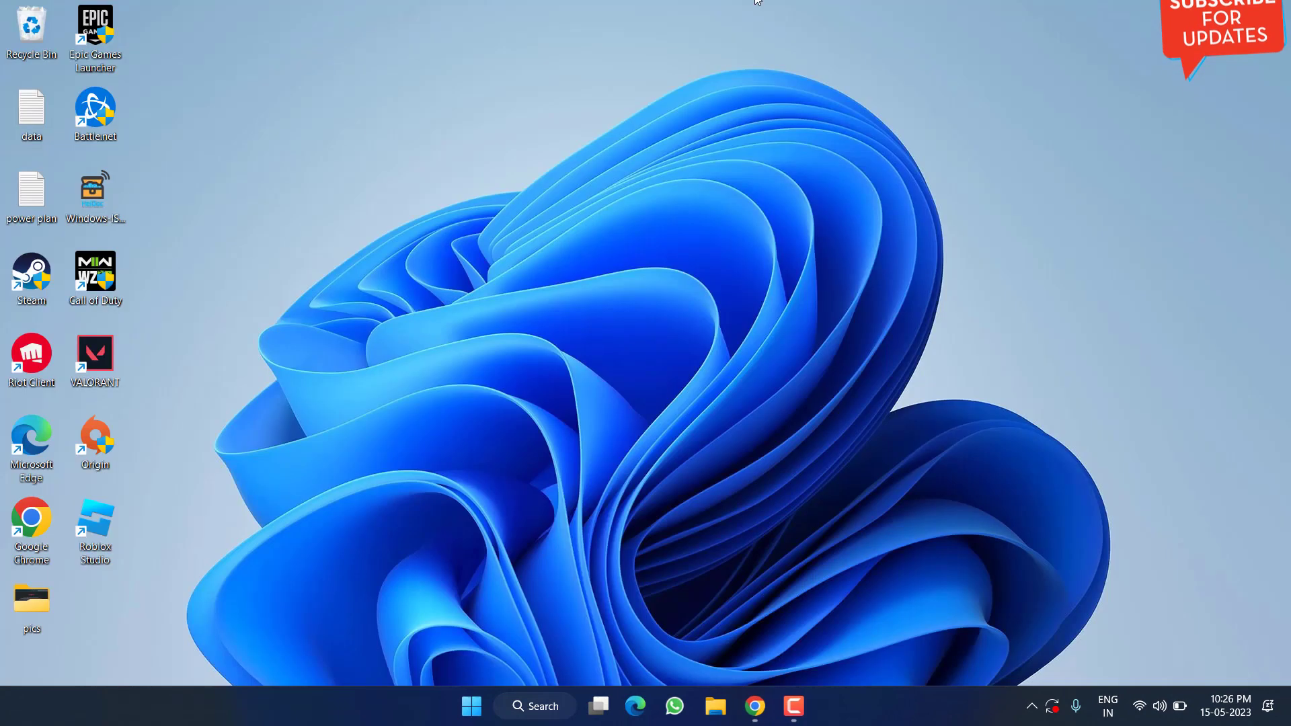
pyautogui.click(1270, 9)
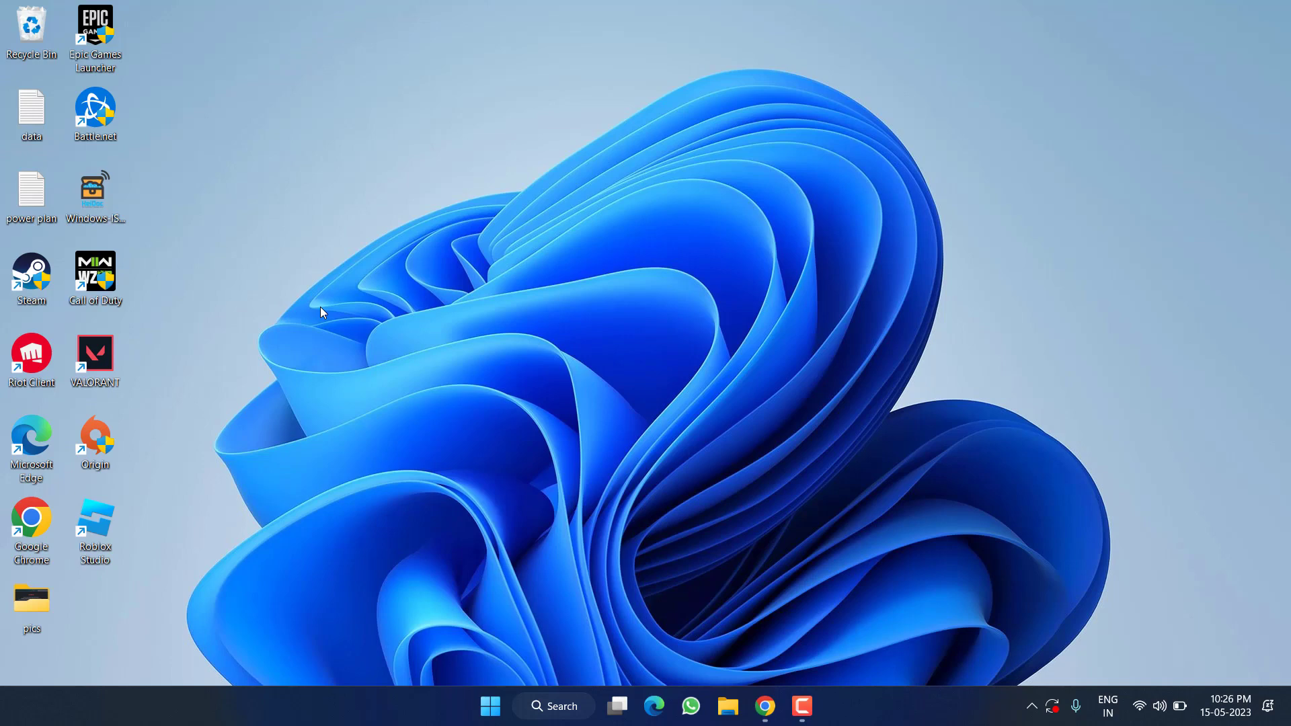
# Open C:\Riot Games\VALORANT\live in File Explorer.
pyautogui.press('super+e')
pyautogui.click(287, 181)
pyautogui.doubleClick(287, 181)
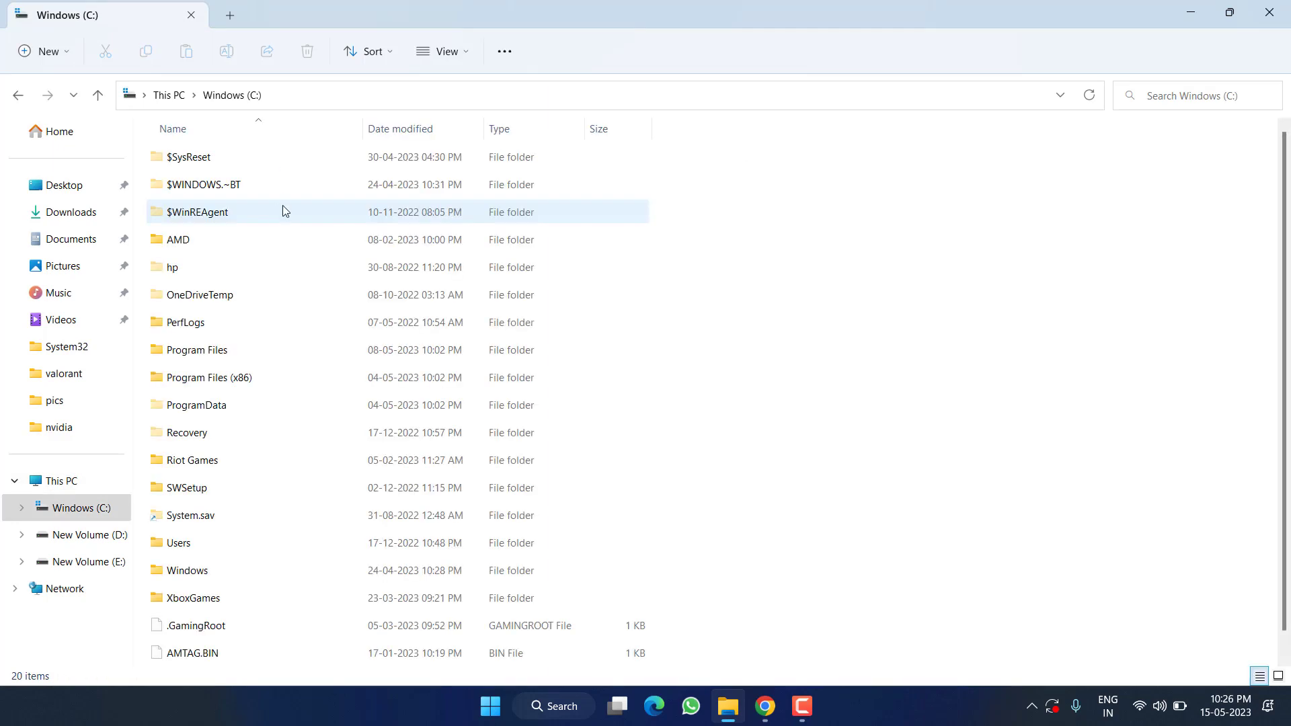
pyautogui.press('r')
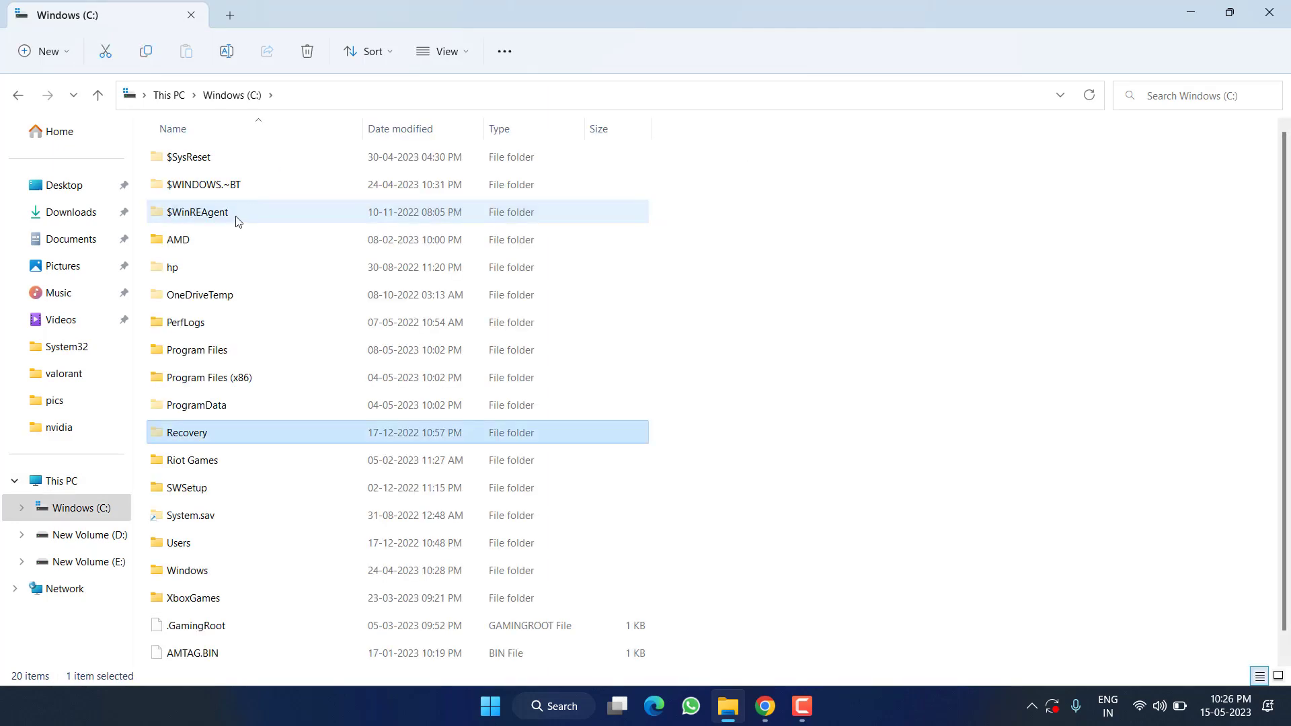
pyautogui.doubleClick(188, 464)
pyautogui.doubleClick(202, 213)
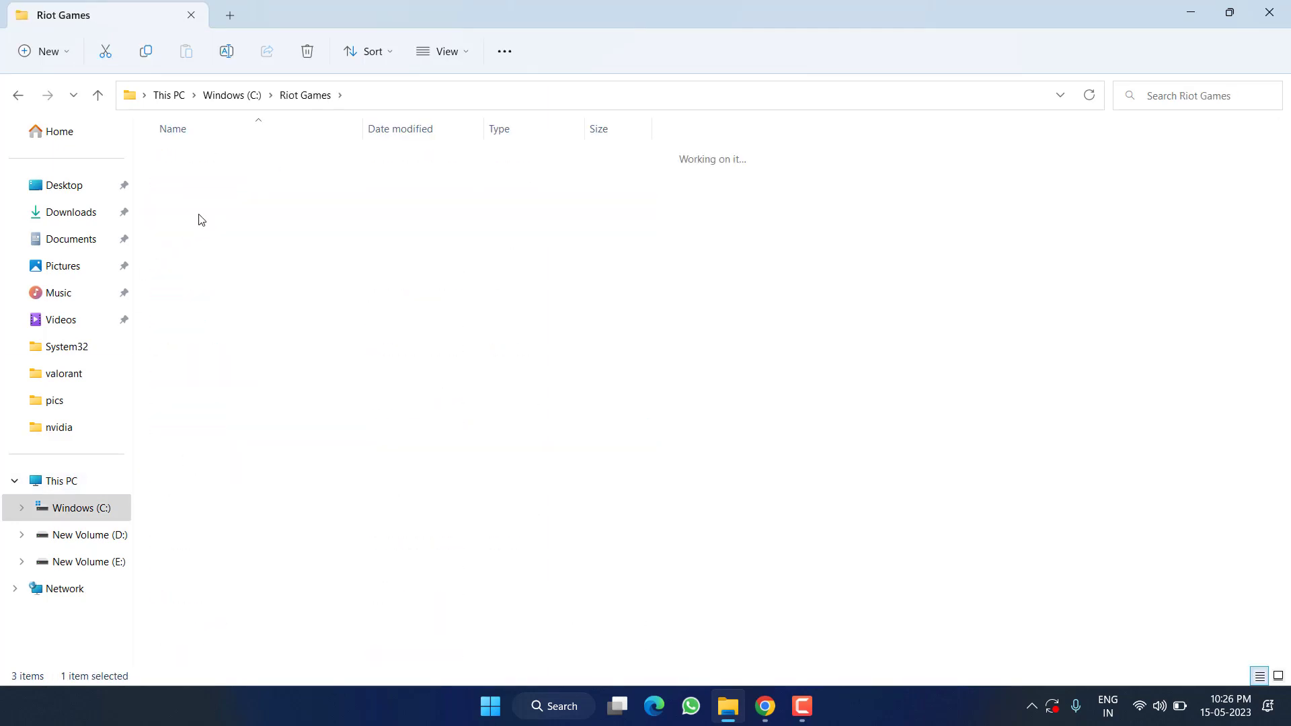
pyautogui.doubleClick(172, 158)
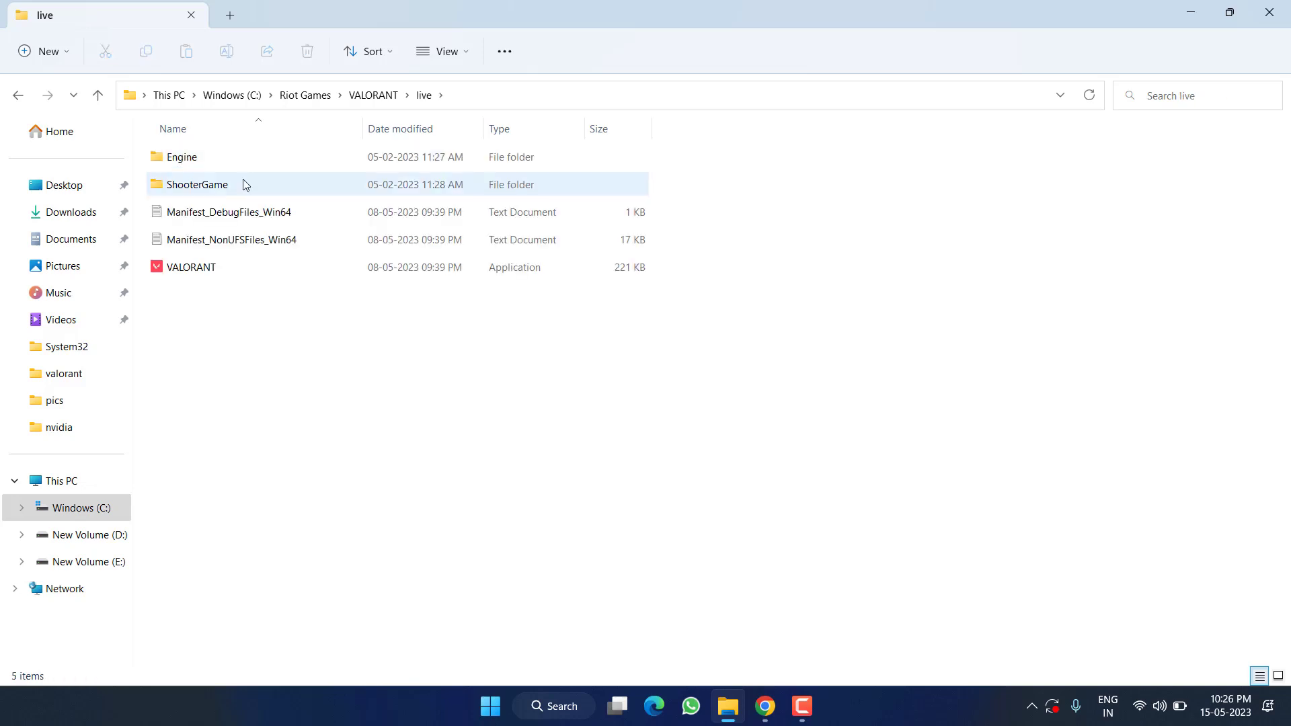
# Delete Manifest_DebugFiles_Win64 and minimize File Explorer.
pyautogui.click(193, 211)
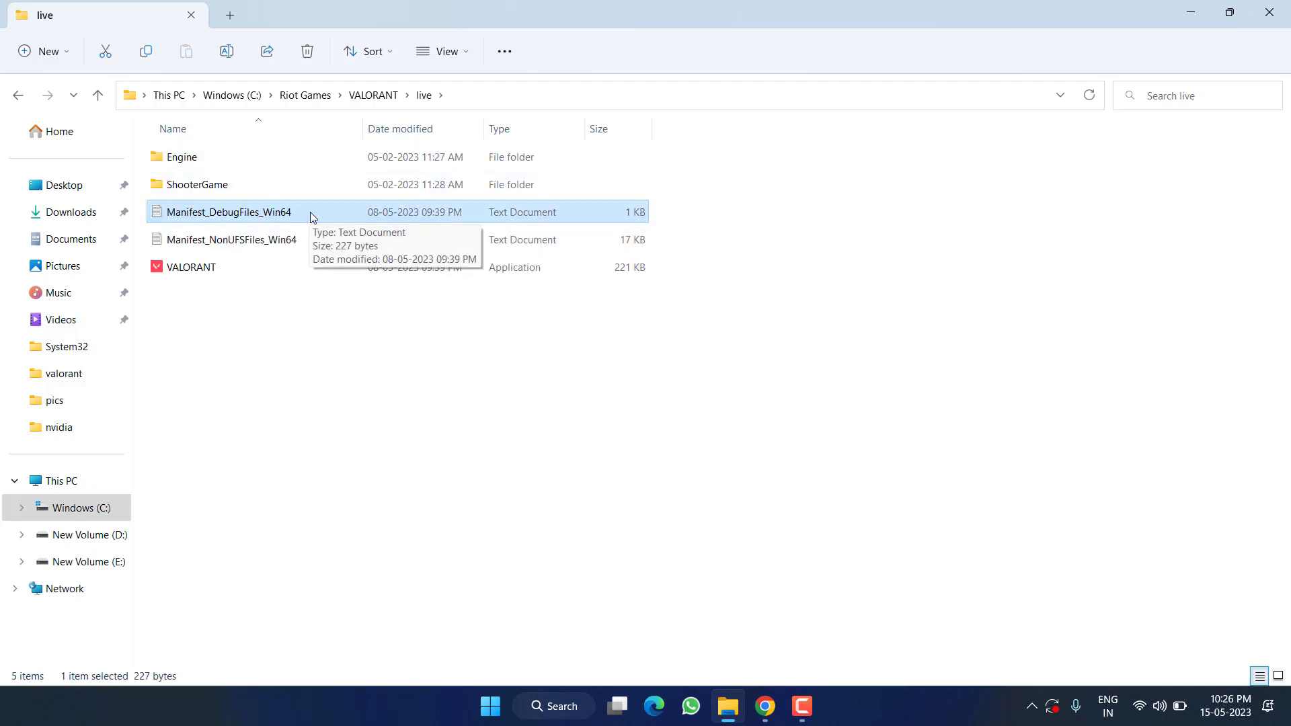
pyautogui.hotkey('ctrl', 'c')
pyautogui.rightClick(247, 217)
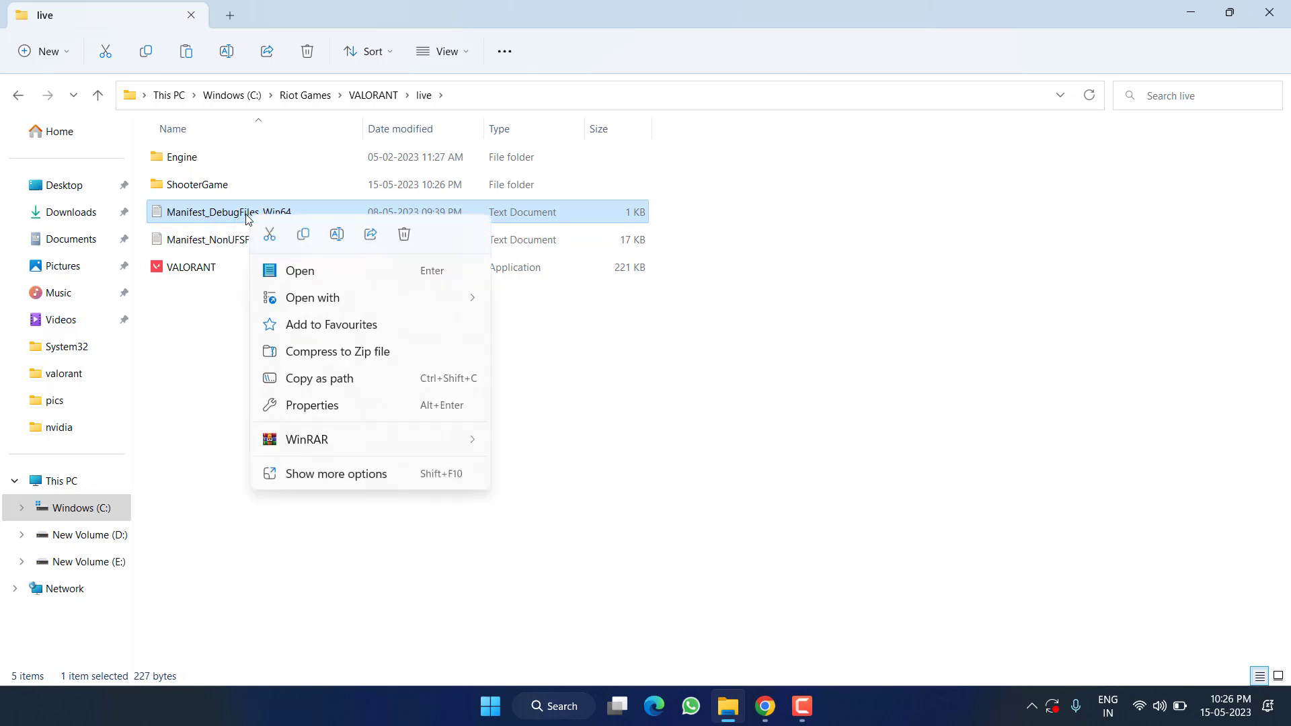
pyautogui.click(403, 235)
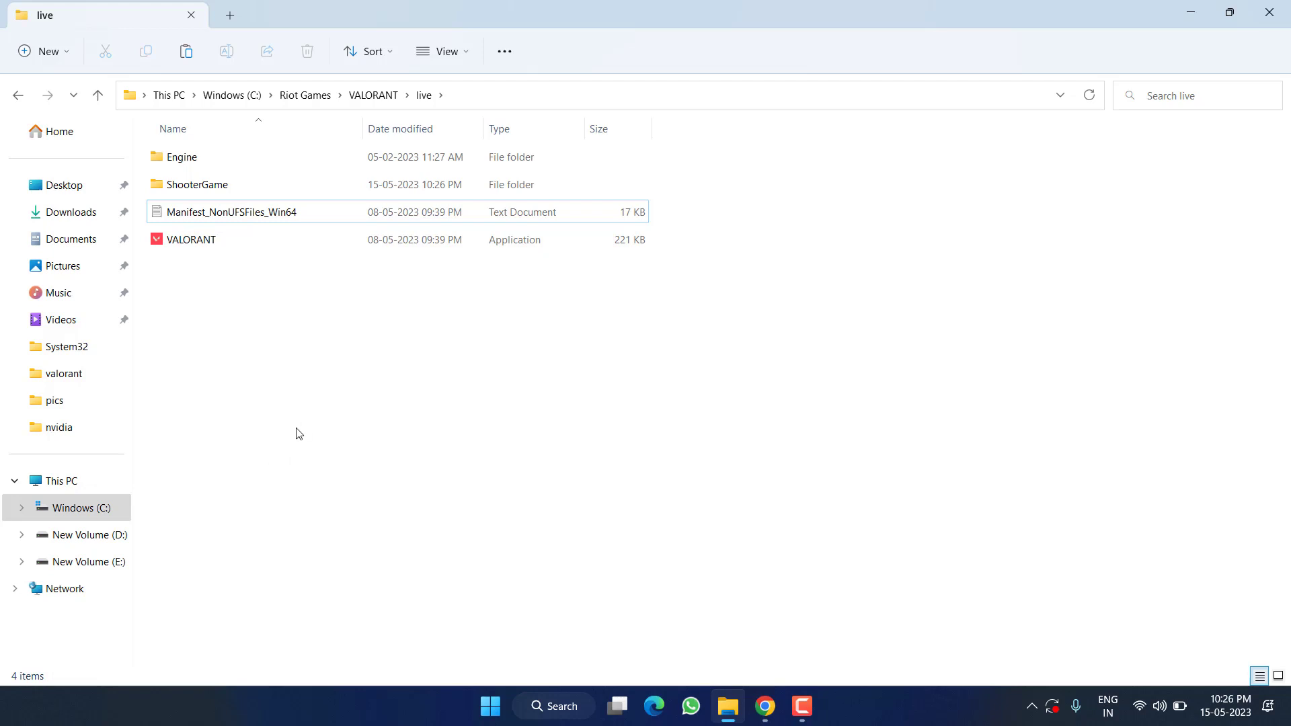
pyautogui.click(1180, 8)
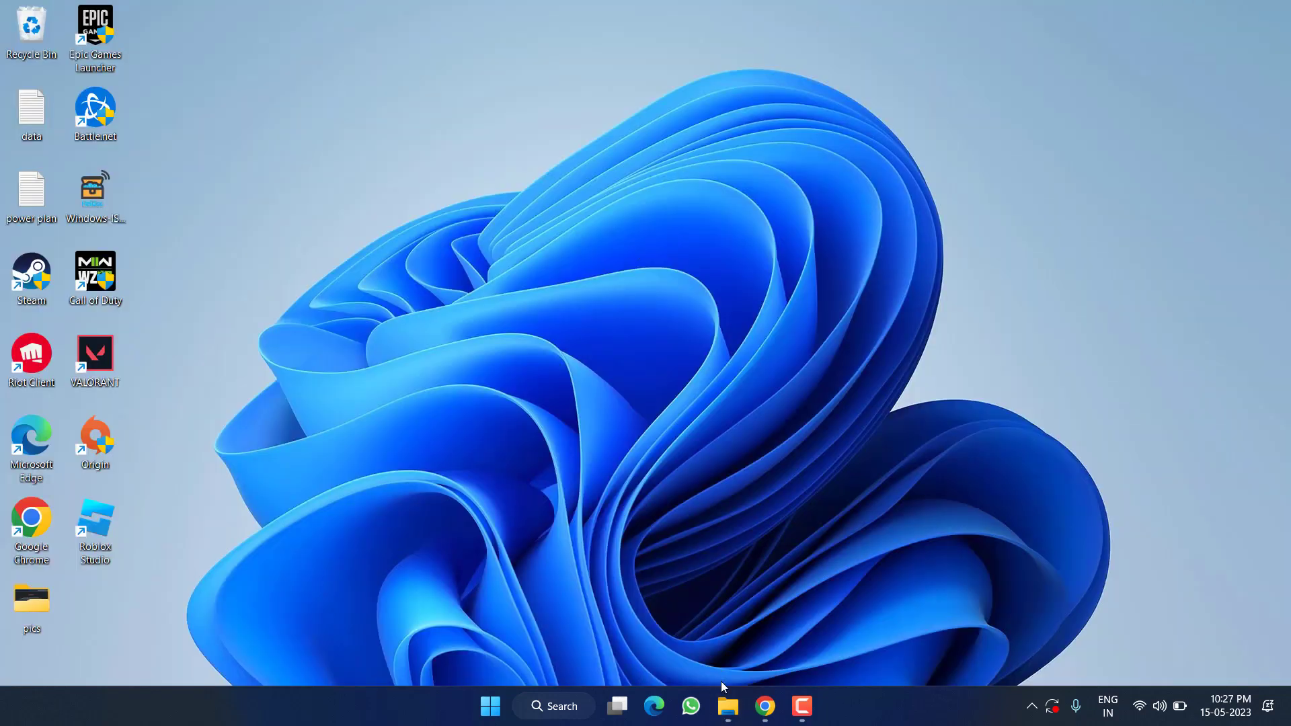
# Launch Command Prompt as administrator from the Start search.
pyautogui.click(490, 705)
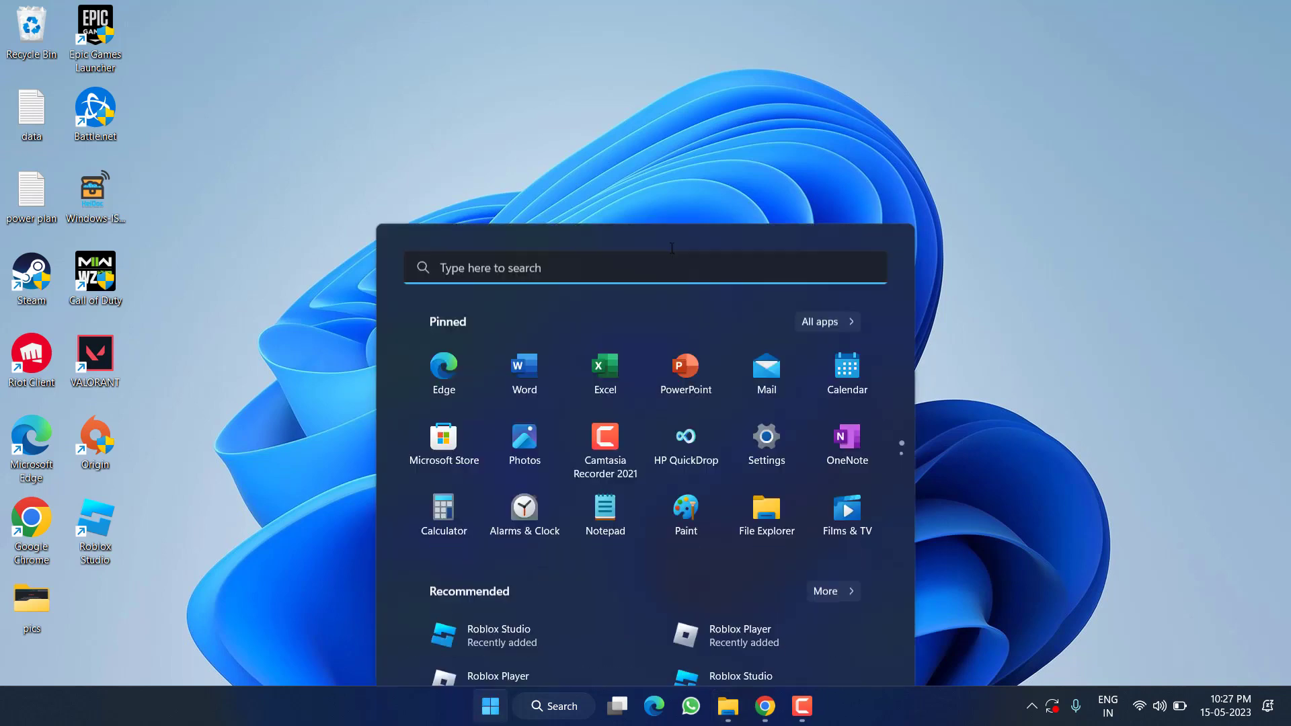
pyautogui.write('cmd')
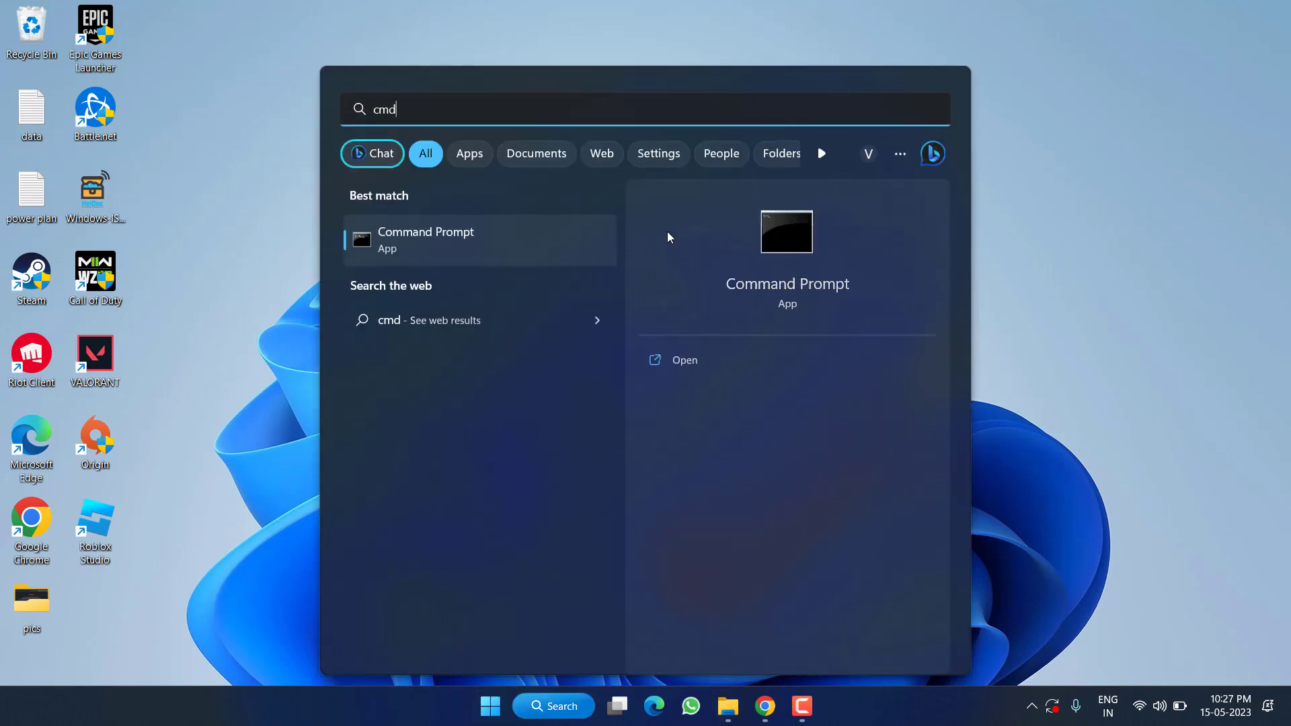
pyautogui.click(728, 387)
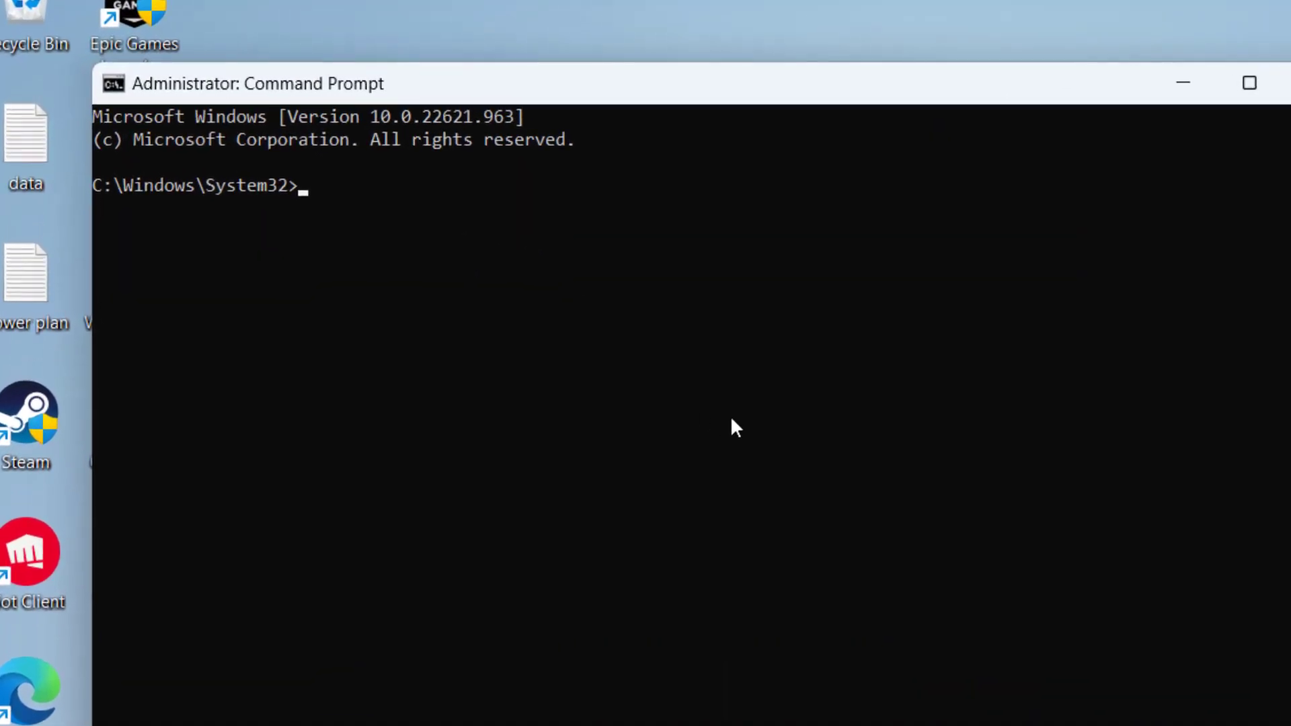
# Run 'sc delete vgc' and 'sc delete vgk', then close the window.
pyautogui.write('sc delete vgc')
pyautogui.press('Return')
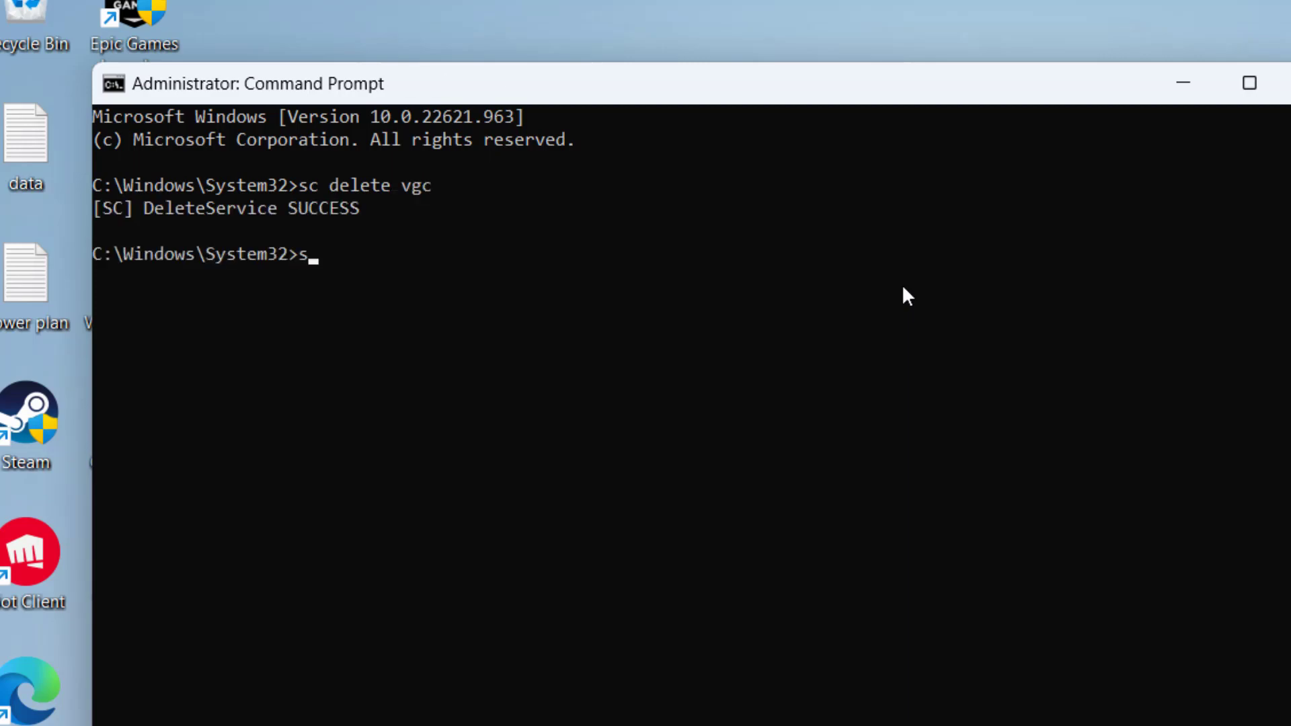
pyautogui.write('sc delete vgk')
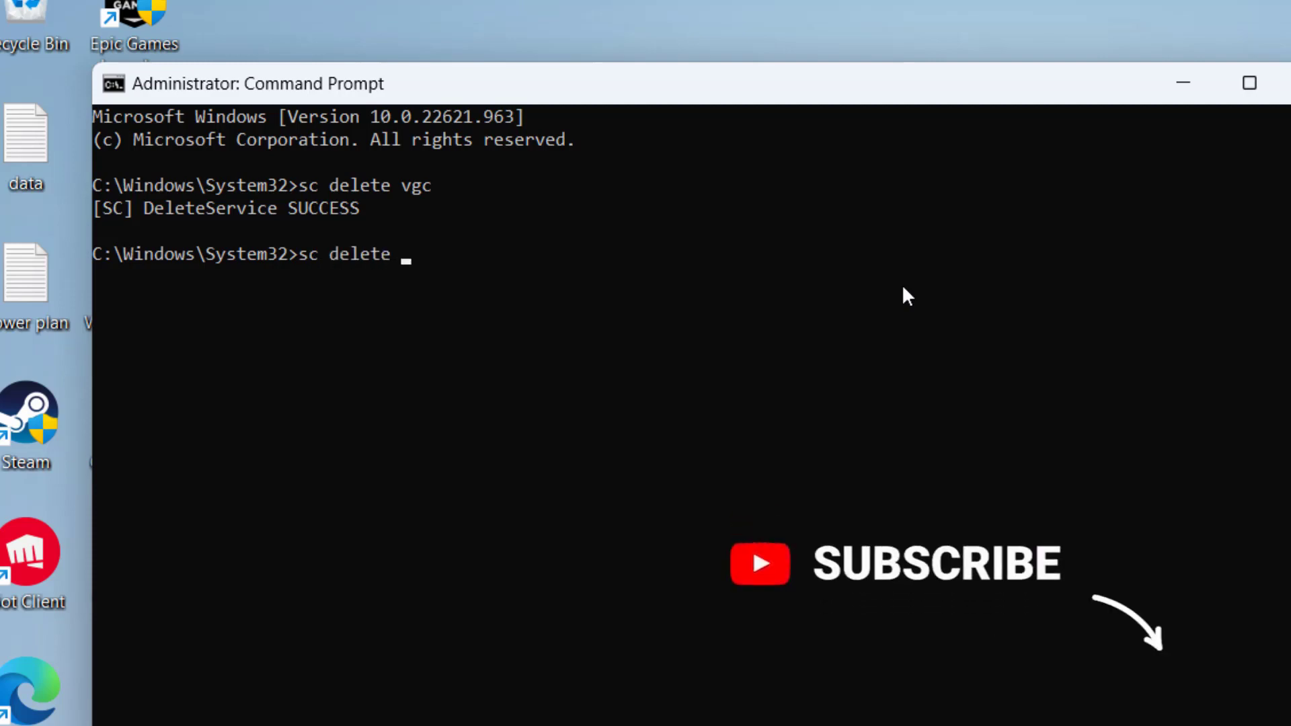
pyautogui.press('Return')
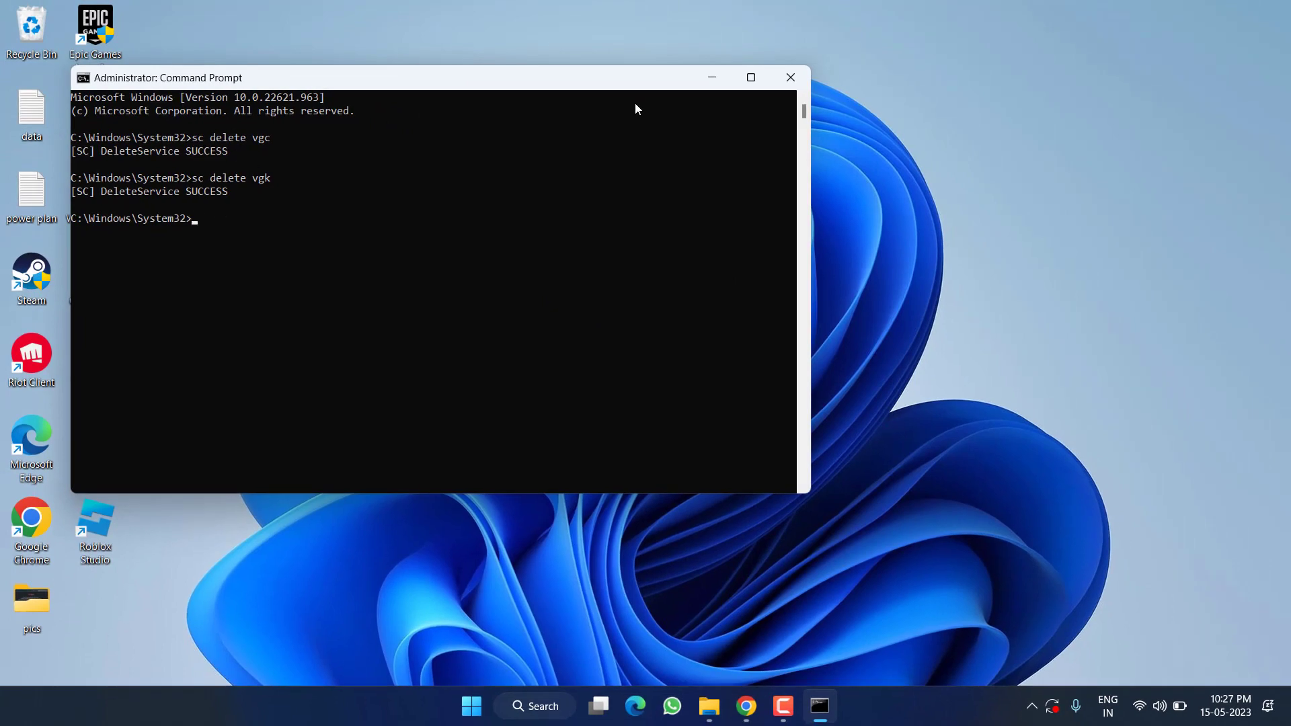
pyautogui.click(802, 78)
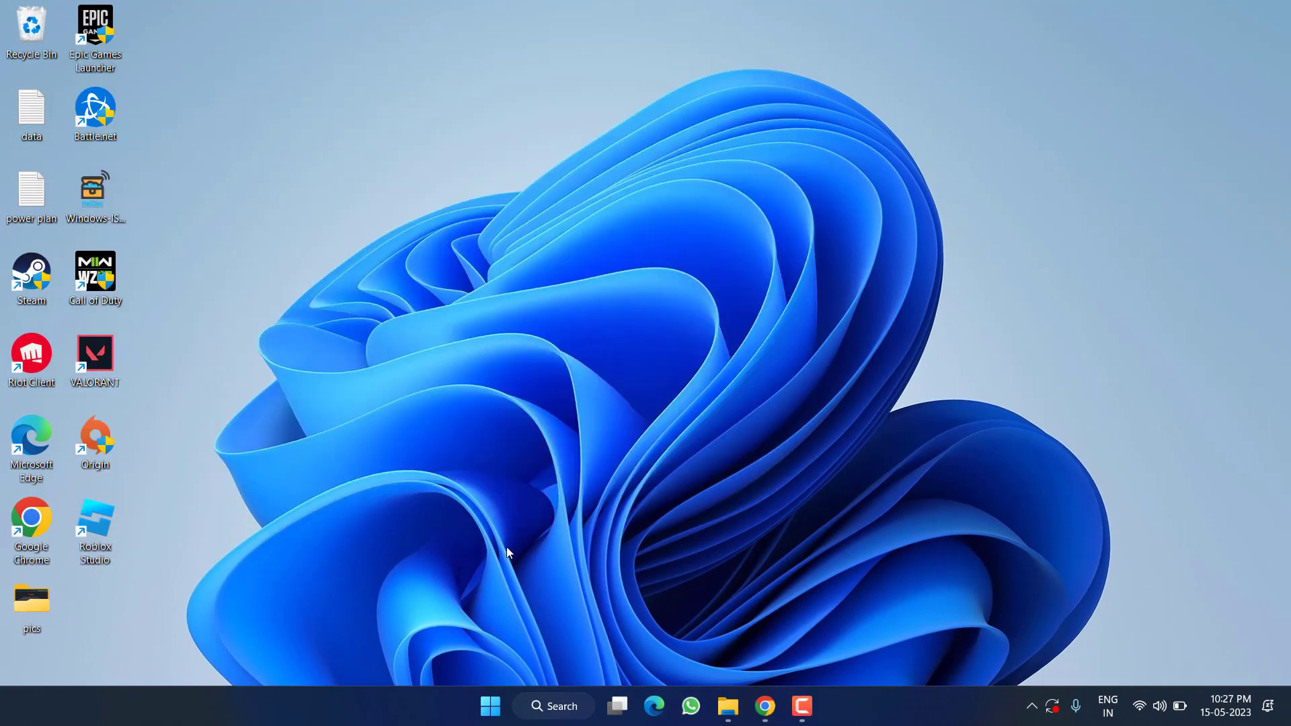
pyautogui.press('super+e')
pyautogui.doubleClick(242, 187)
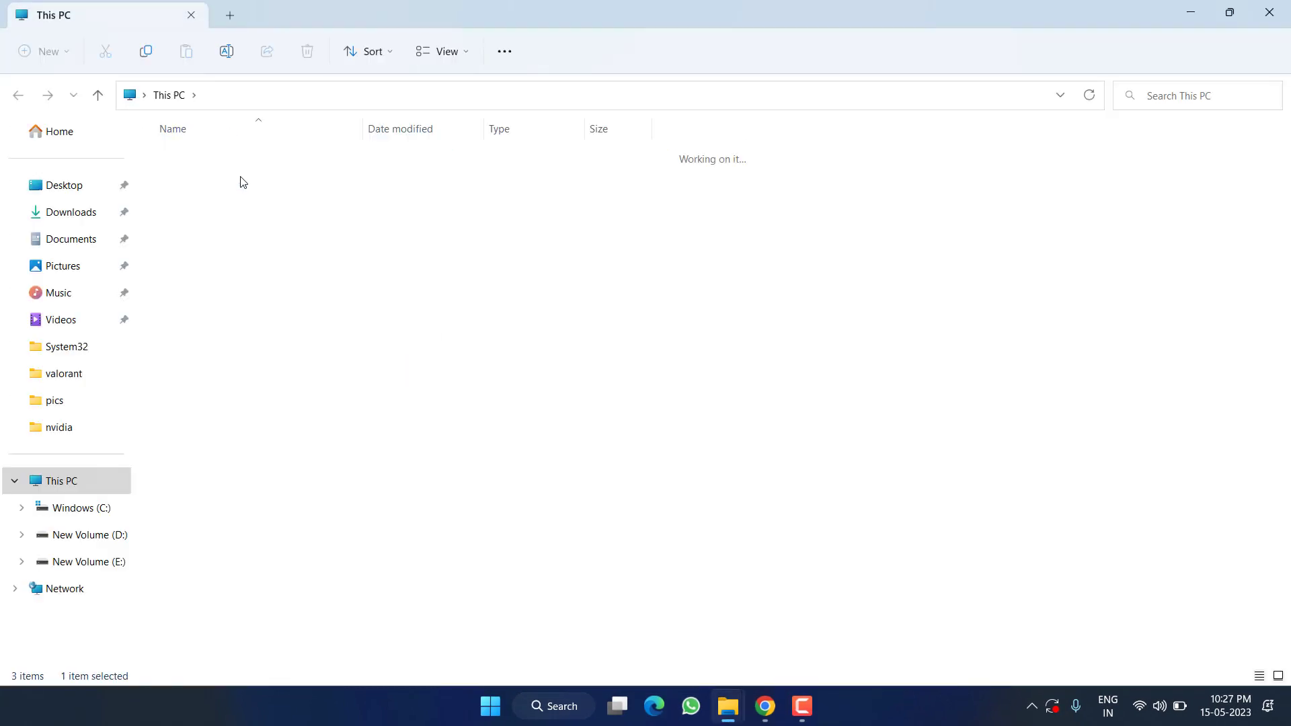
pyautogui.doubleClick(216, 349)
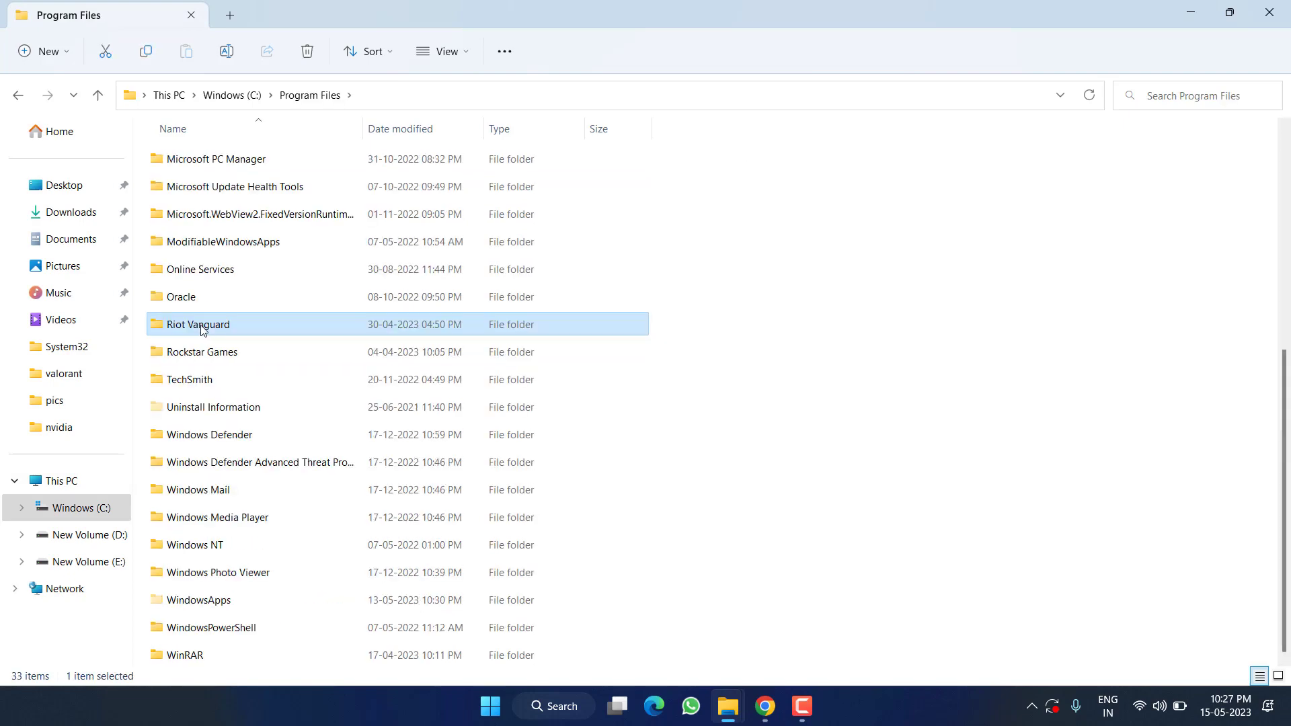
pyautogui.rightClick(204, 336)
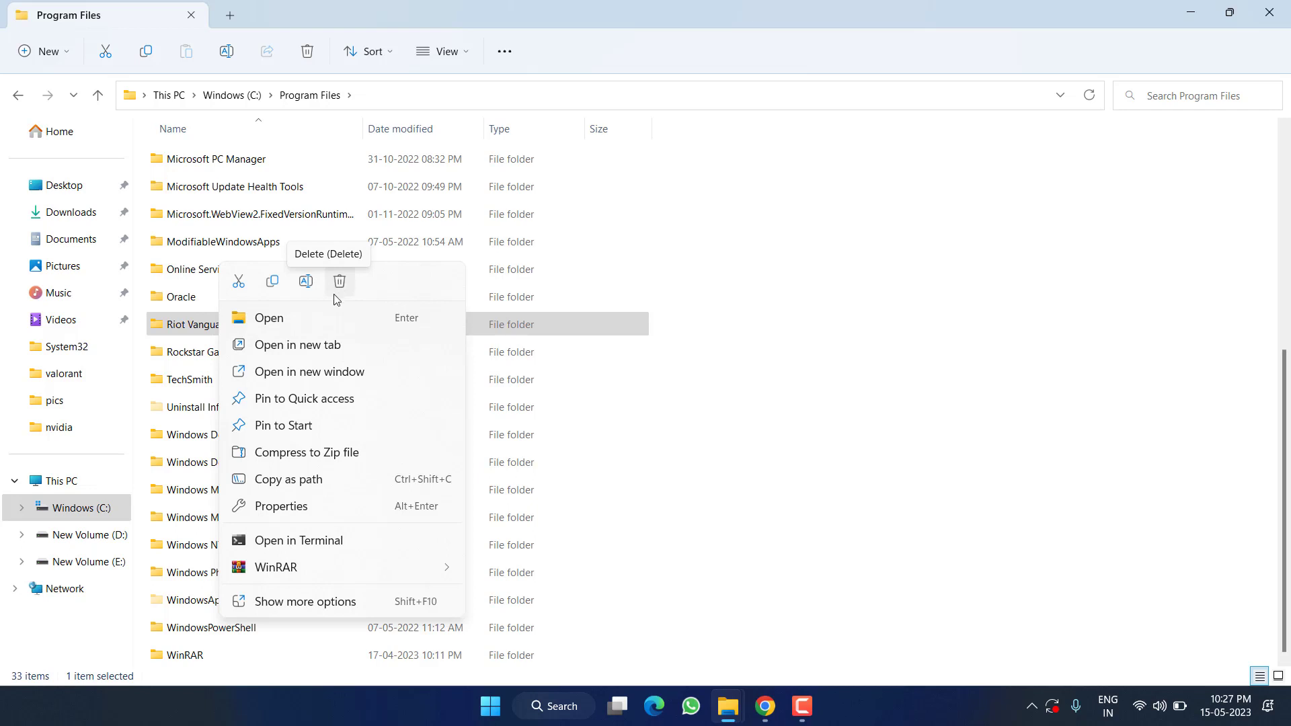
pyautogui.press('Escape')
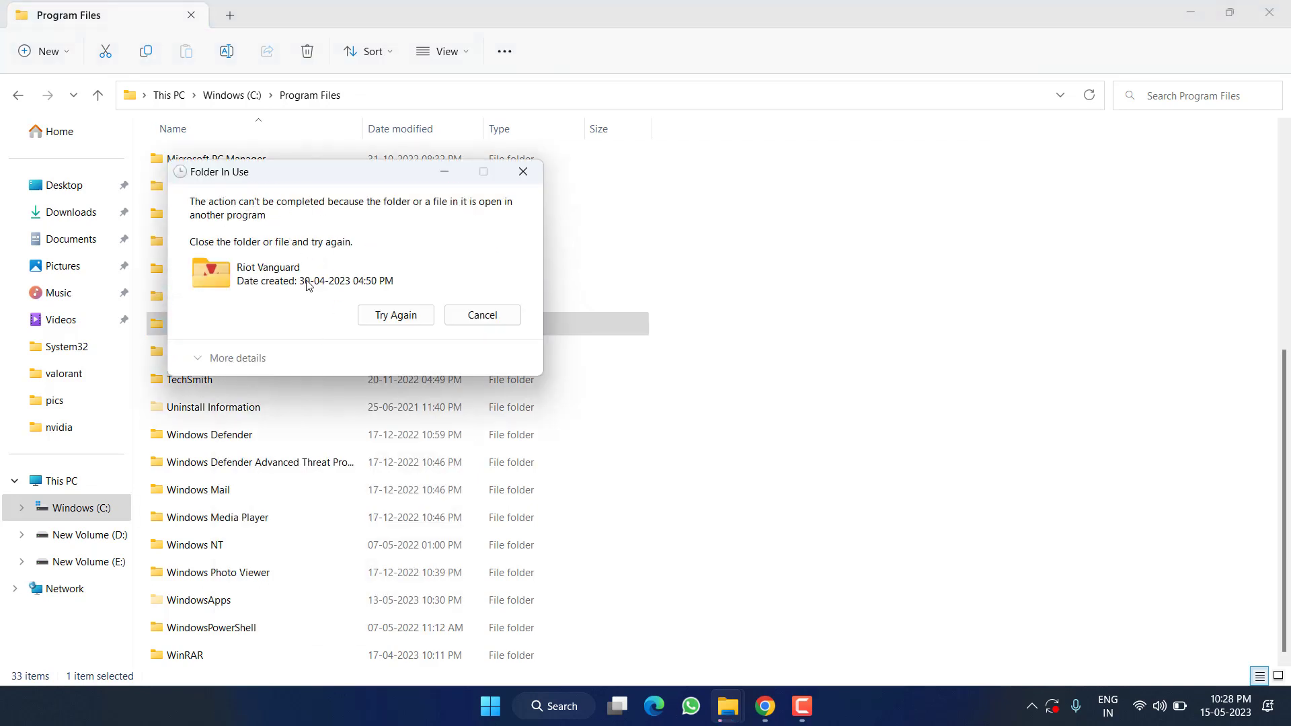
pyautogui.click(463, 317)
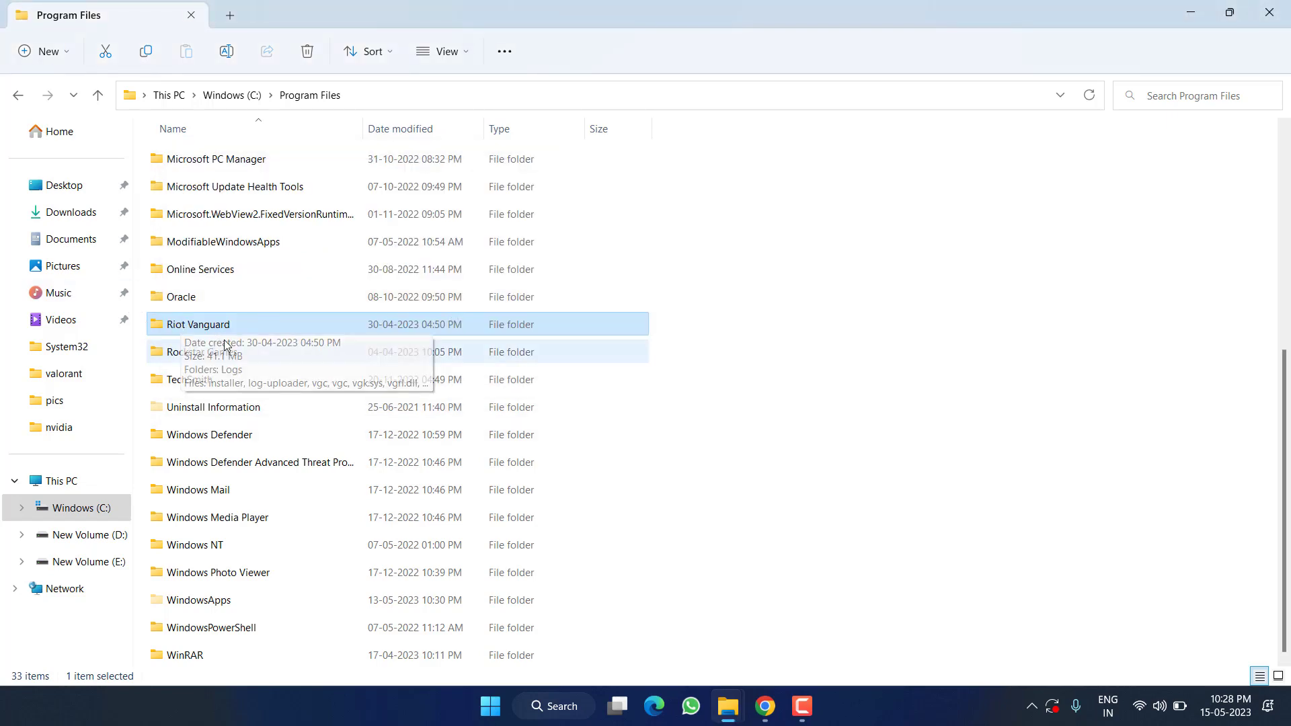
pyautogui.click(1270, 12)
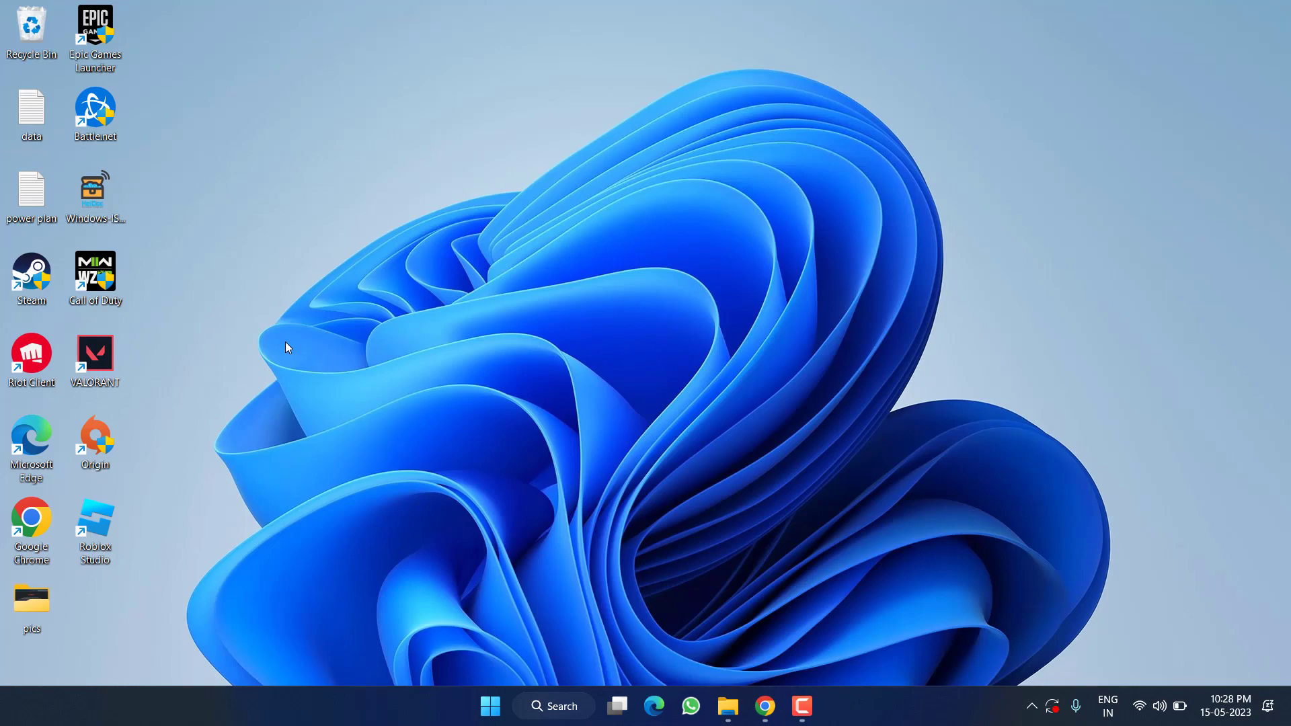
# Launch Riot Client, start the VALORANT update, and close the launcher.
pyautogui.doubleClick(29, 363)
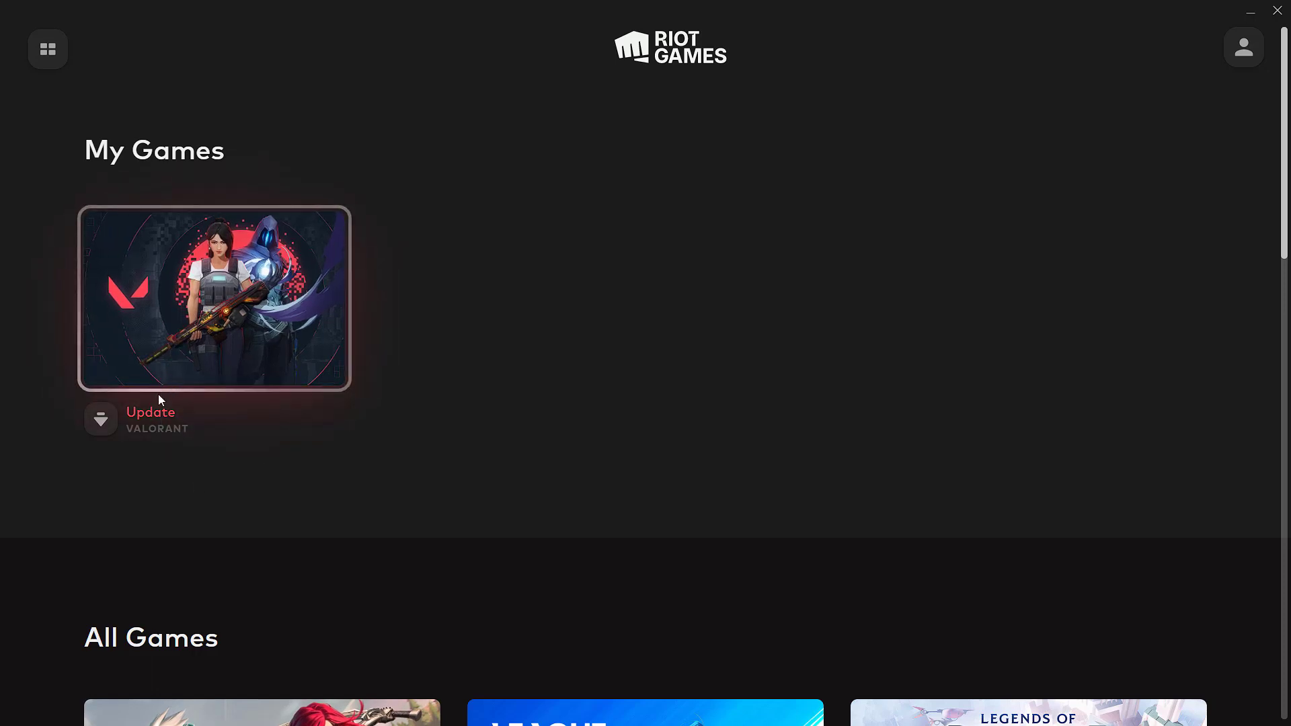
pyautogui.click(173, 331)
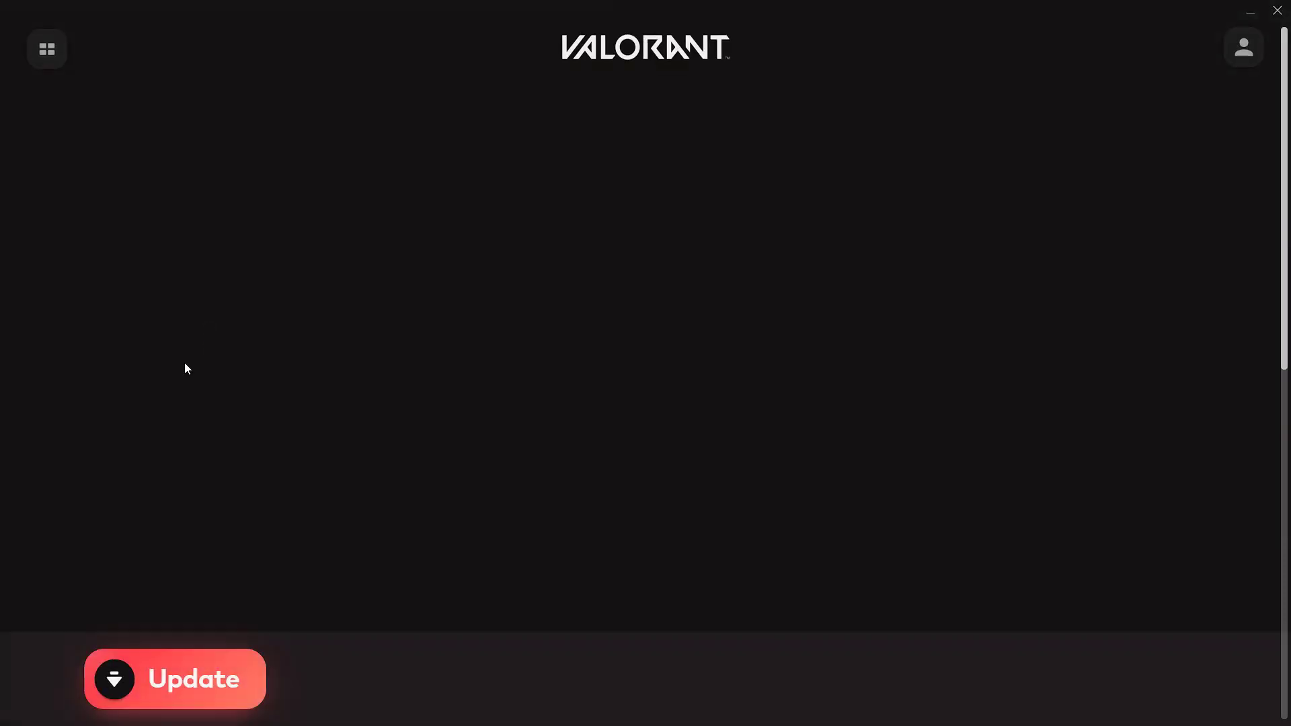
pyautogui.click(207, 690)
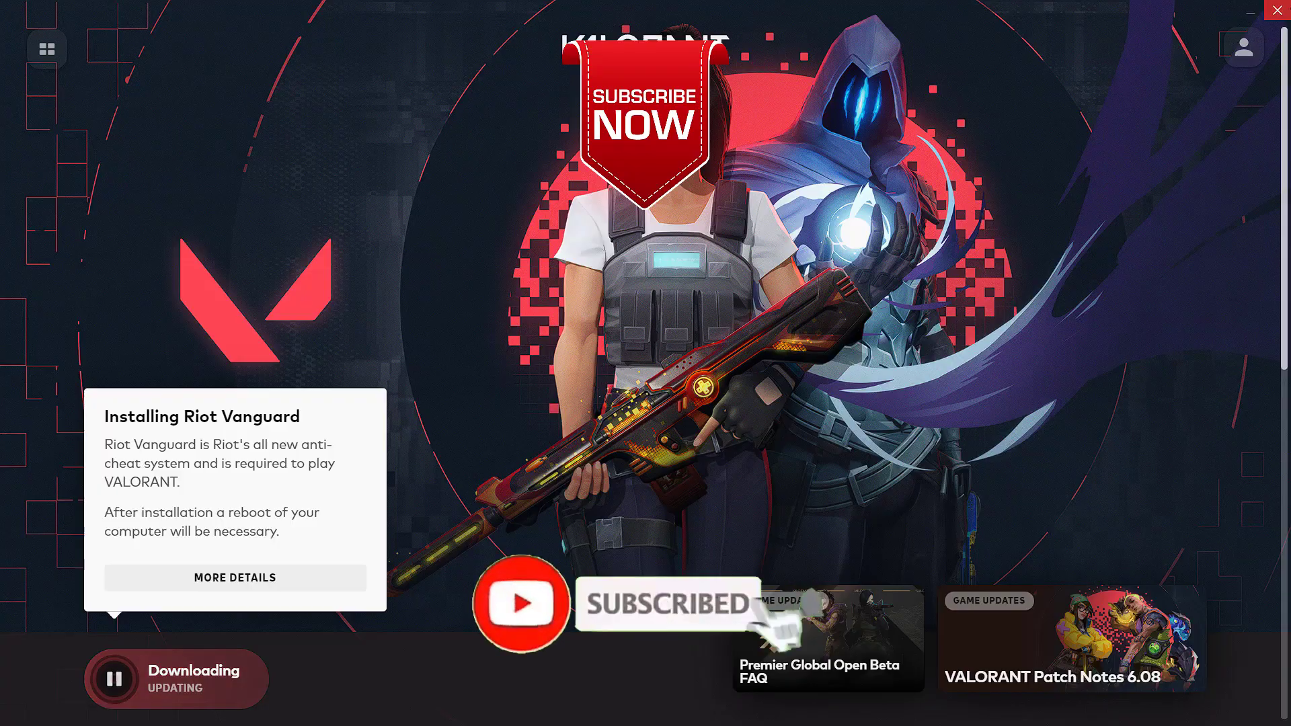
pyautogui.click(1277, 10)
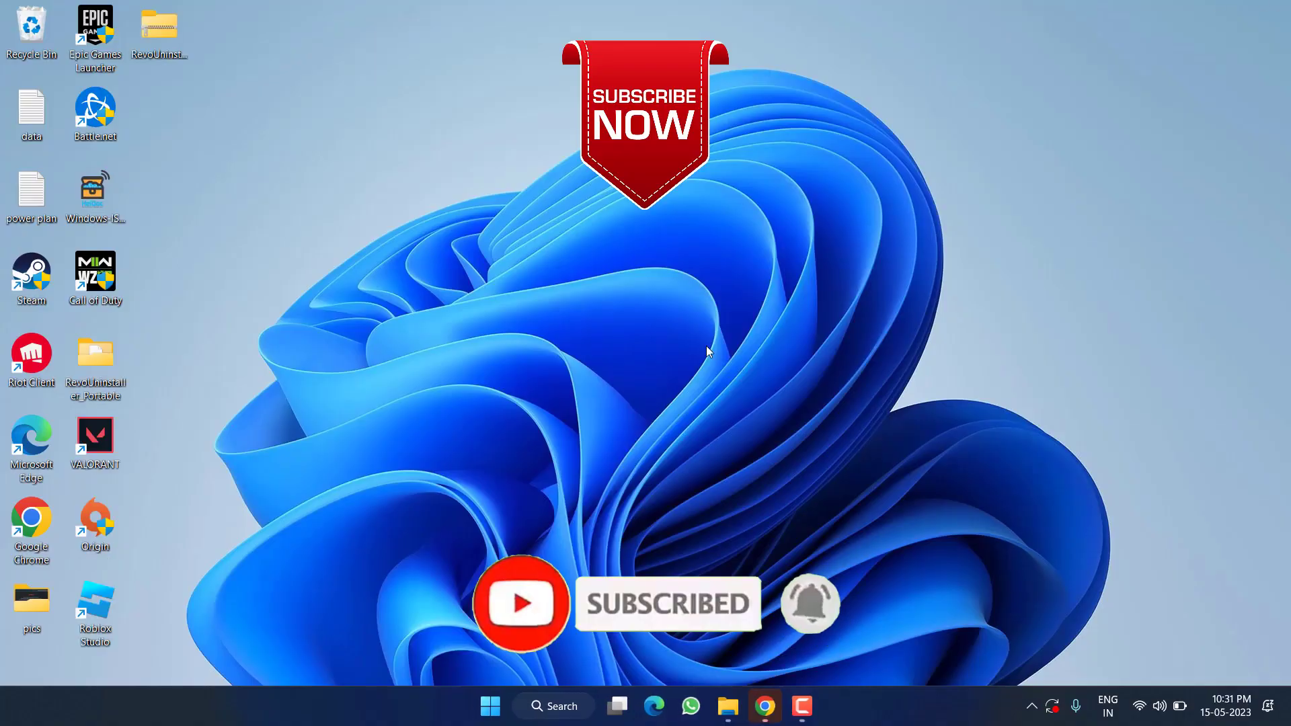